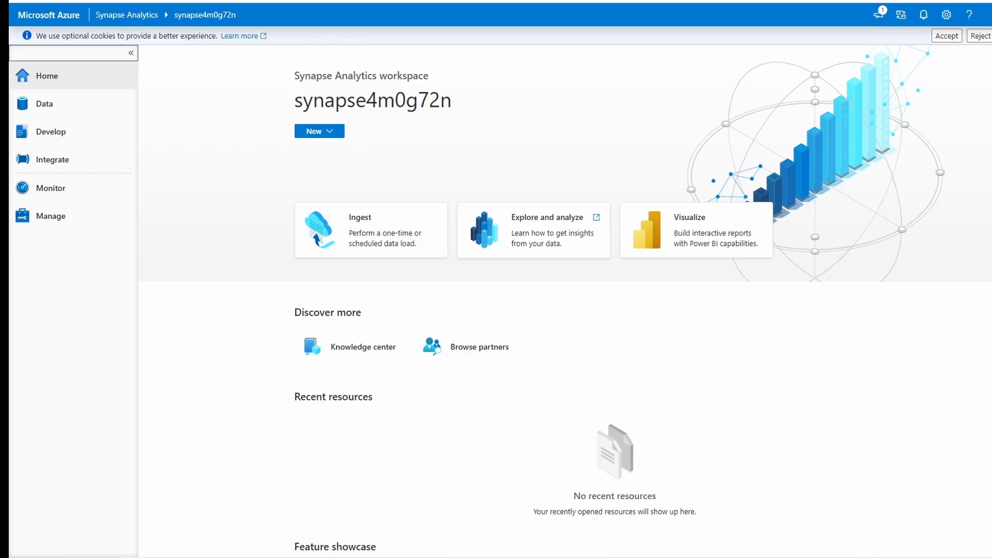
# - Look through the workspace's Data (workspace and linked), Develop, Integrate, Monitor and Manage hubs
pyautogui.press('Tab')
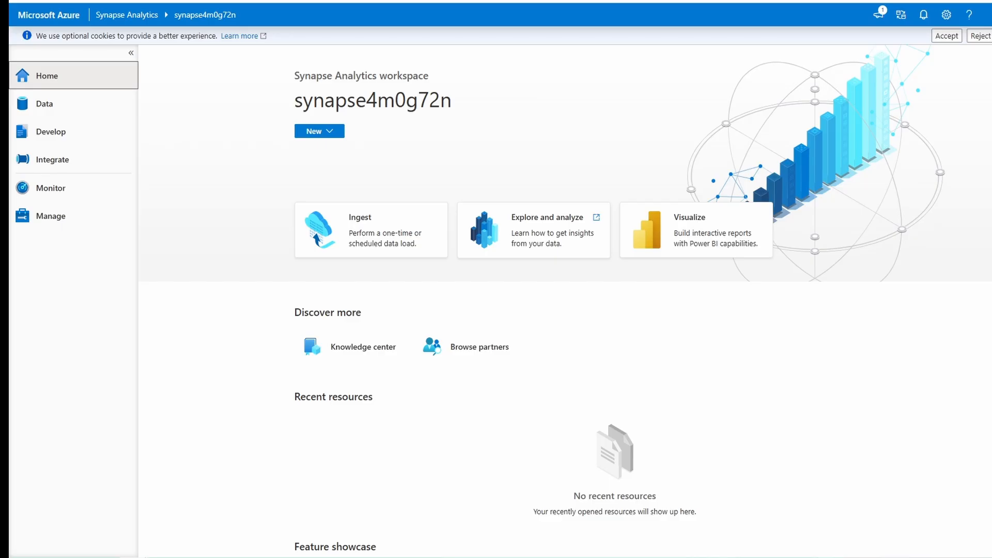
pyautogui.click(41, 106)
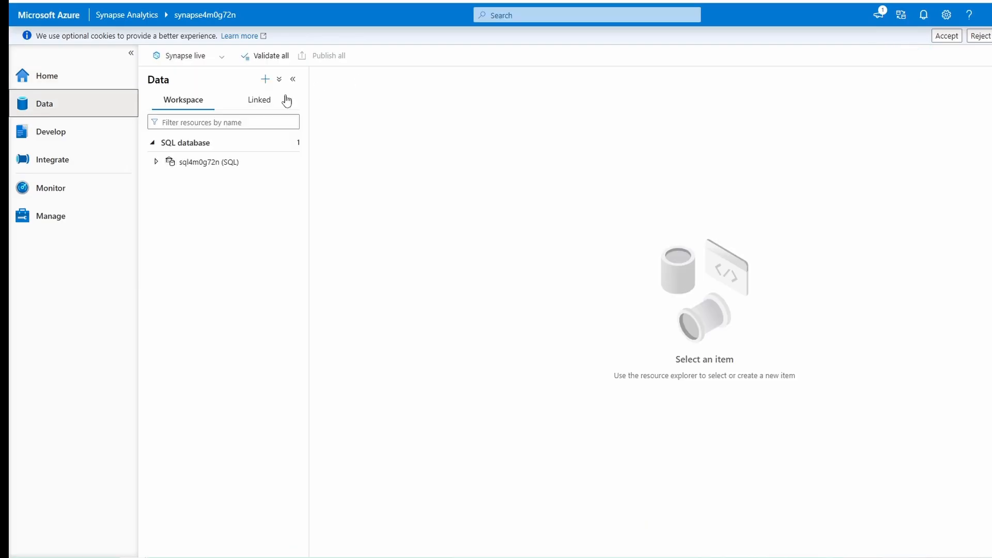
pyautogui.click(252, 105)
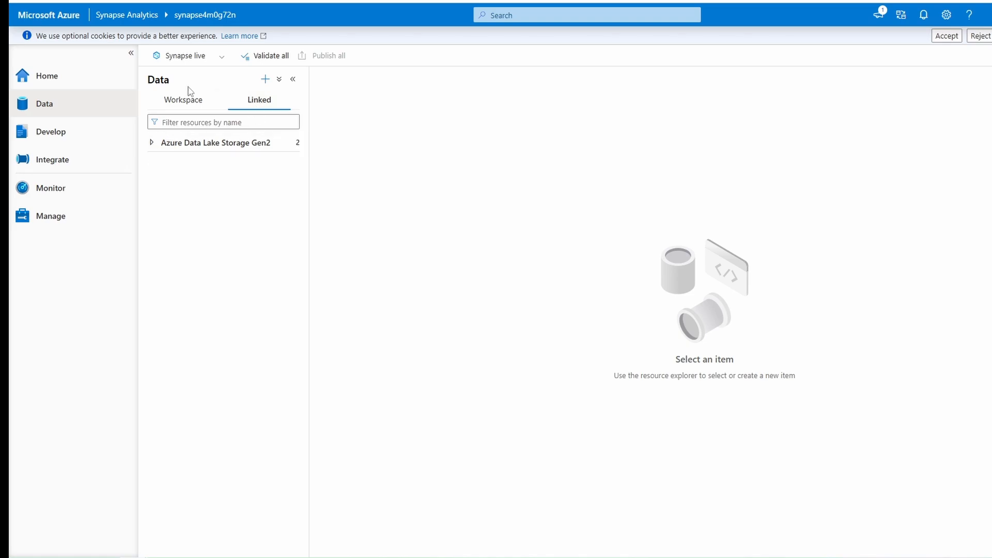
pyautogui.click(181, 100)
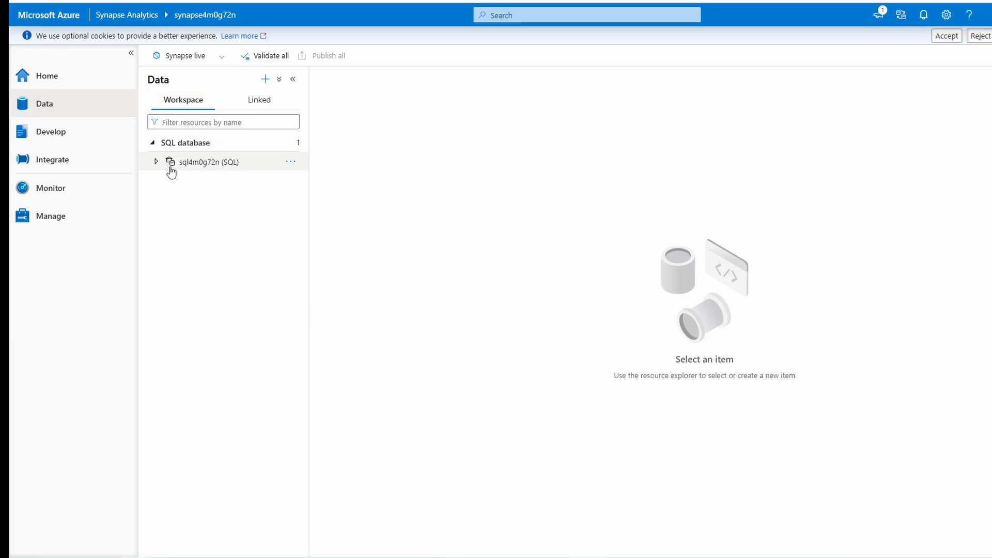
pyautogui.click(44, 136)
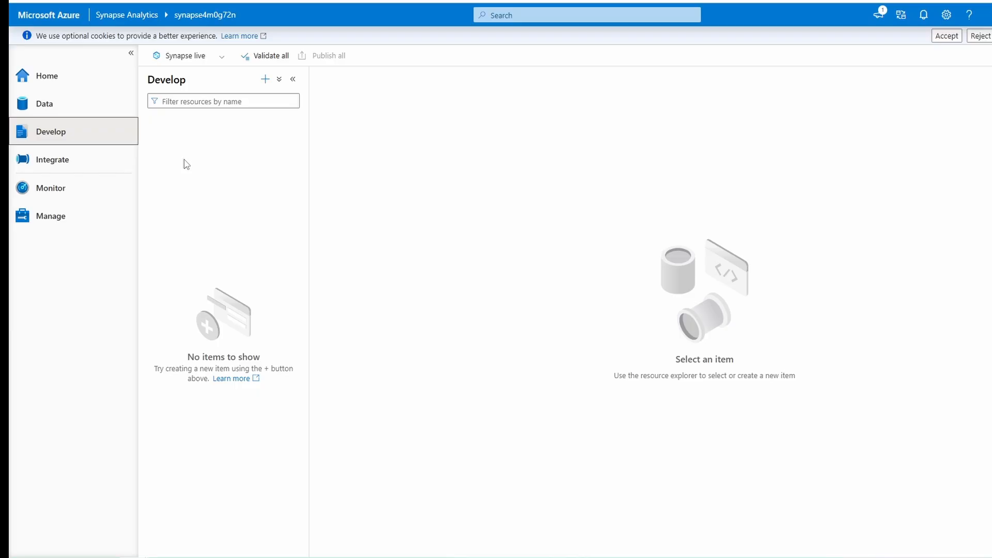
pyautogui.click(75, 165)
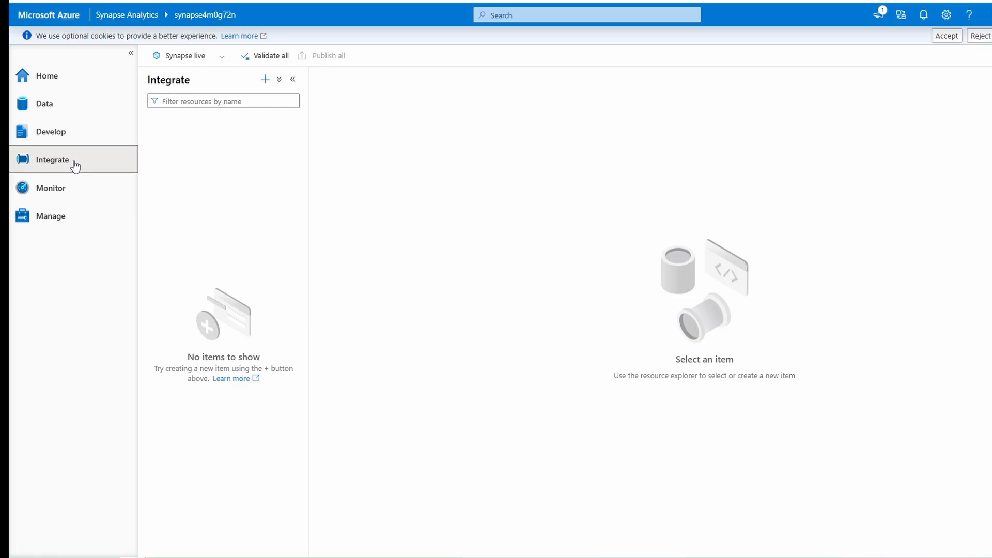
pyautogui.click(31, 192)
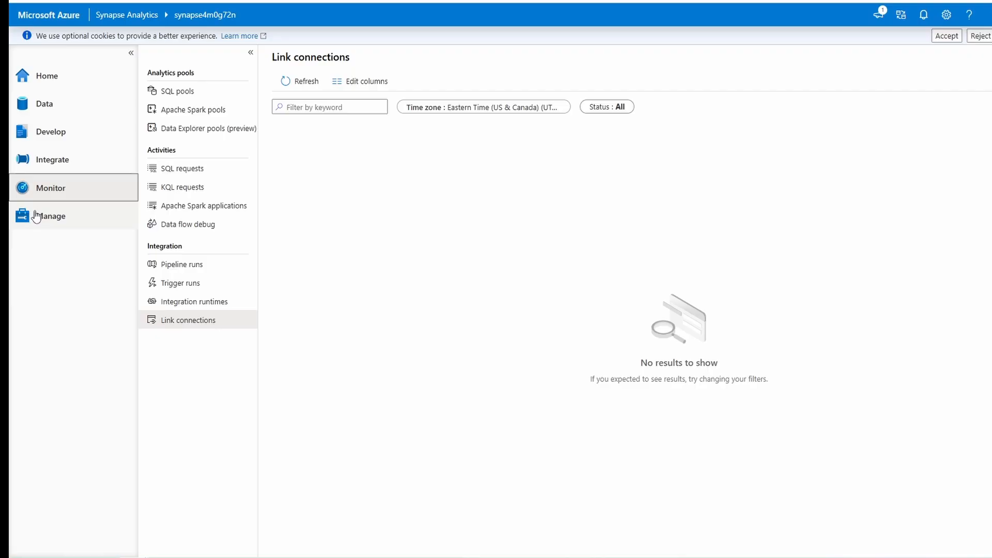
pyautogui.click(36, 215)
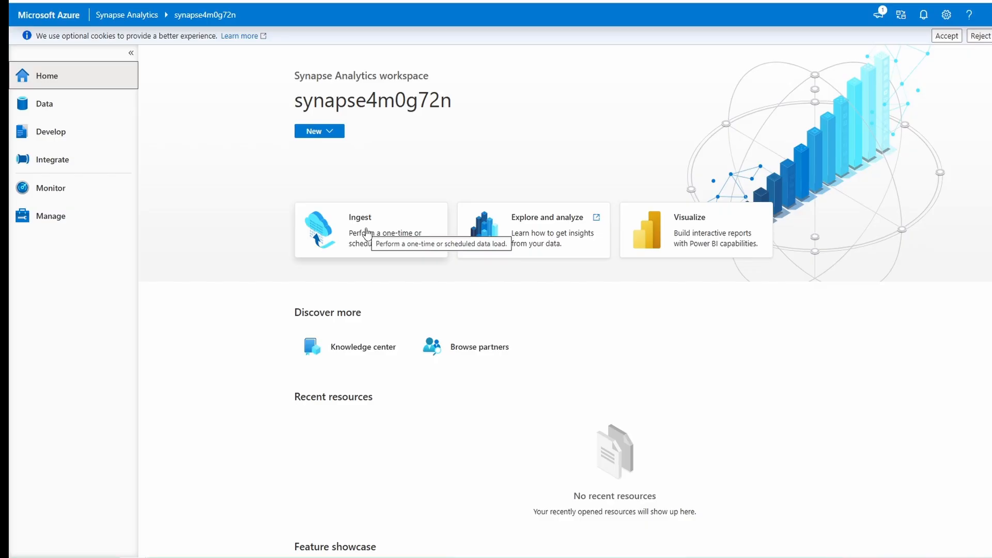
# - Start a data ingestion using a built-in copy task set to run once now, and proceed to the source settings
pyautogui.click(366, 235)
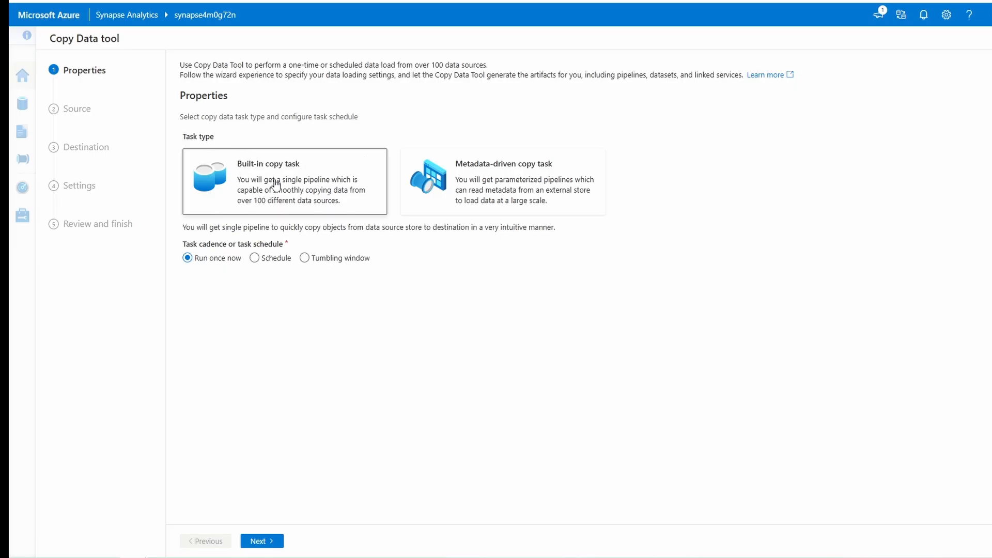
pyautogui.click(187, 263)
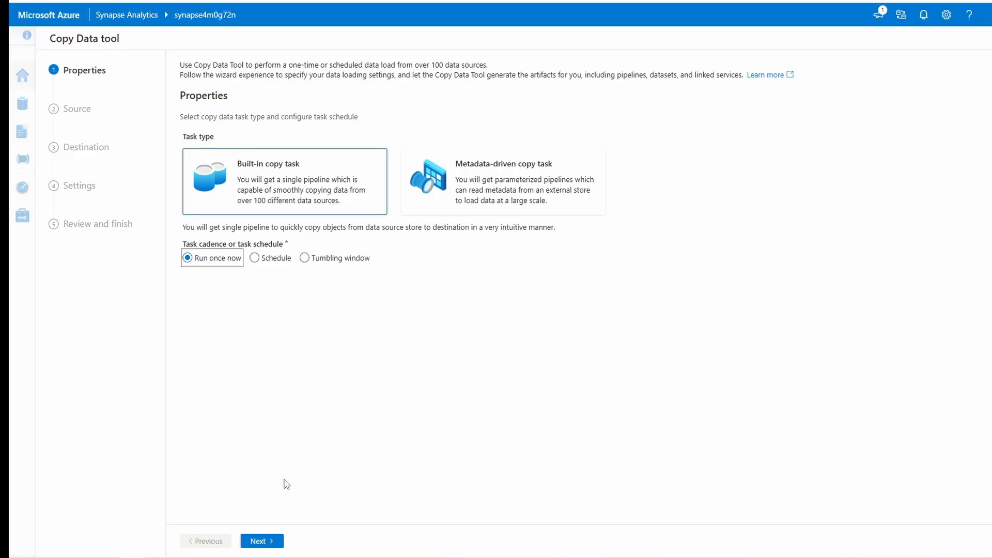
pyautogui.click(261, 541)
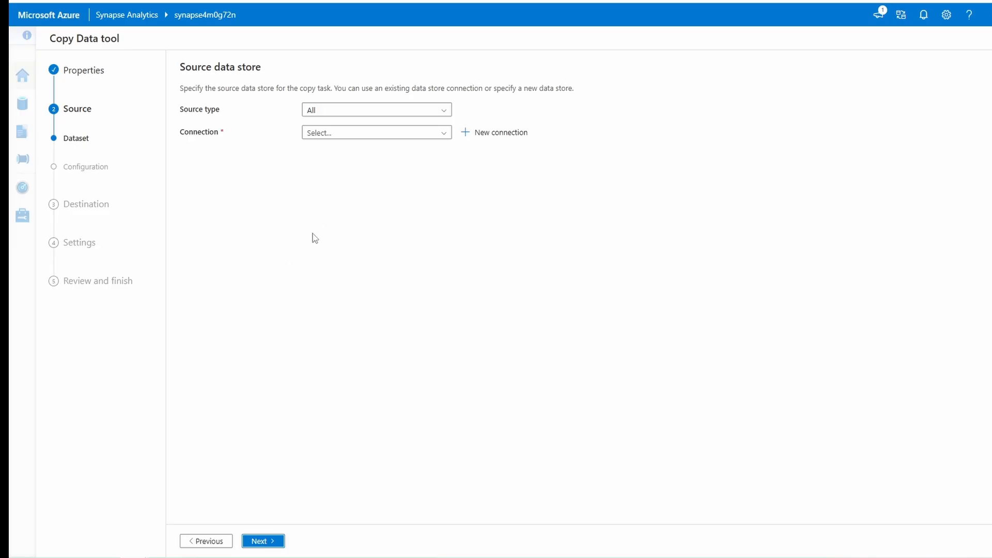
pyautogui.click(501, 136)
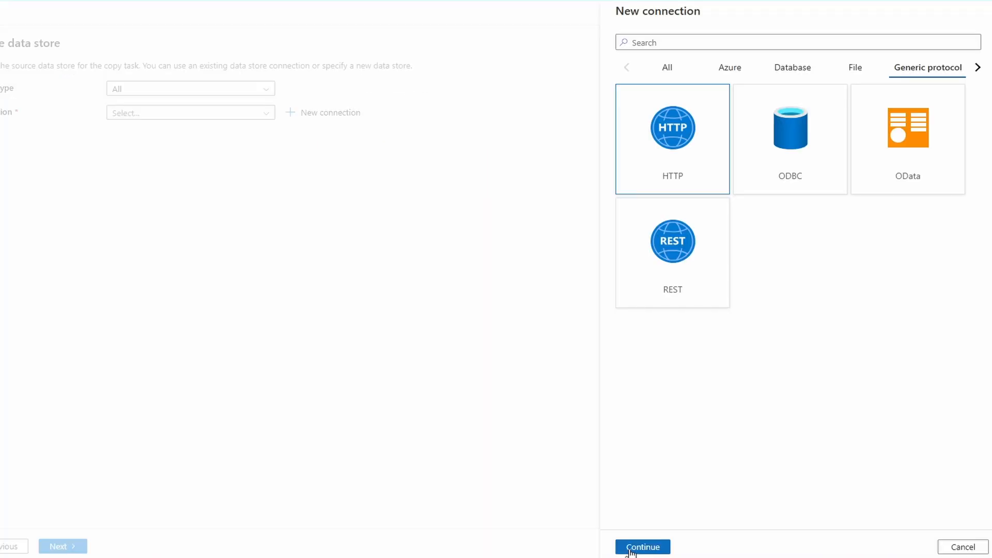
pyautogui.click(777, 516)
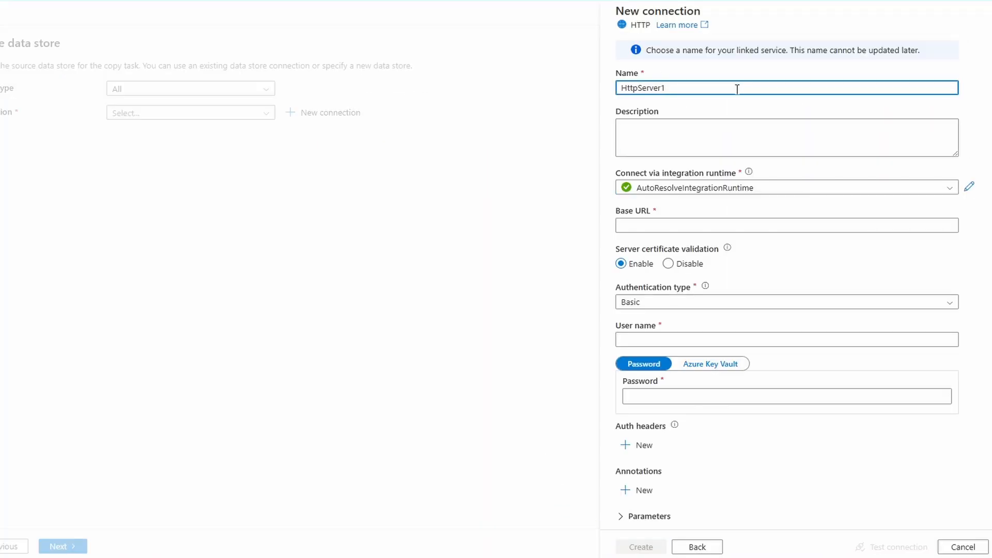
pyautogui.moveTo(673, 87); pyautogui.dragTo(595, 96)
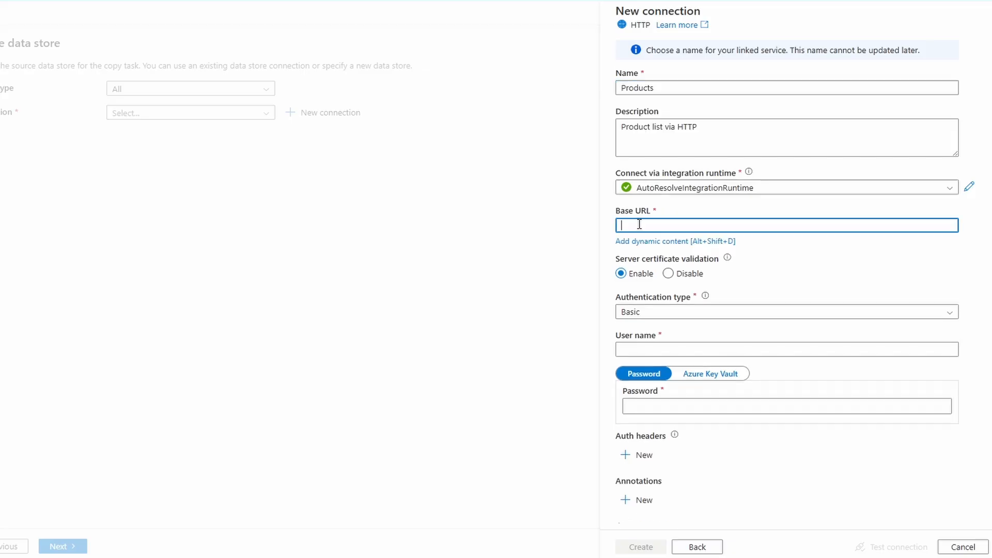
pyautogui.write('https://raw.githubusercontent.com/MicrosoftLearning/dp-203-azure-data-engineer/master/Allfiles/labs/01/adventureworks/products.csv')
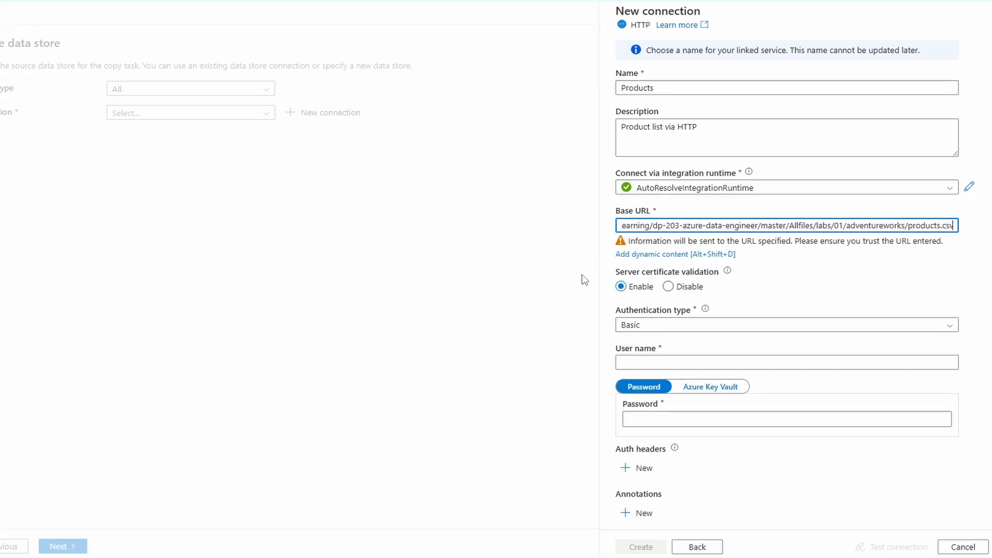
pyautogui.press('Home')
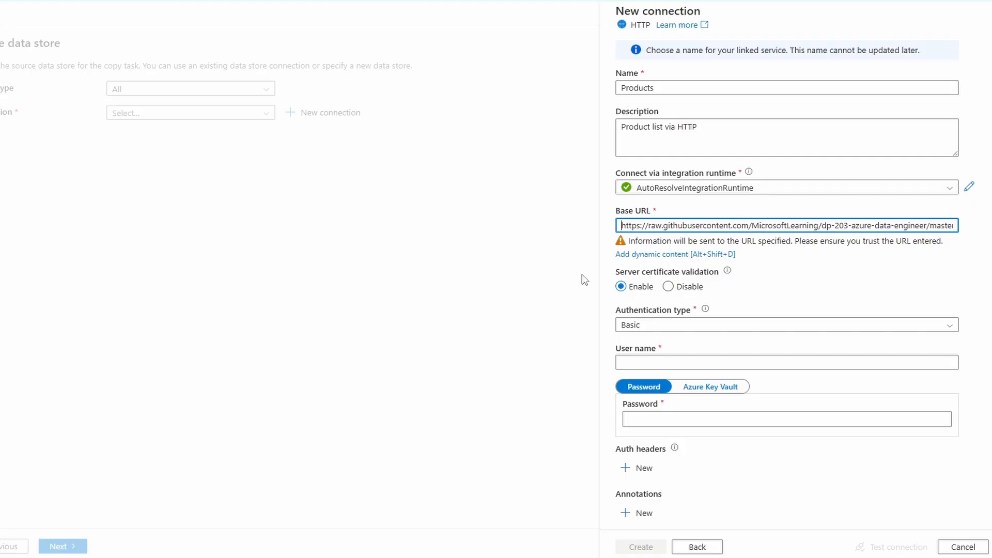
pyautogui.press('End')
# - Create the HTTP connection with server certificate validation enabled and Anonymous authentication, and proceed to the source file format settings
pyautogui.click(636, 289)
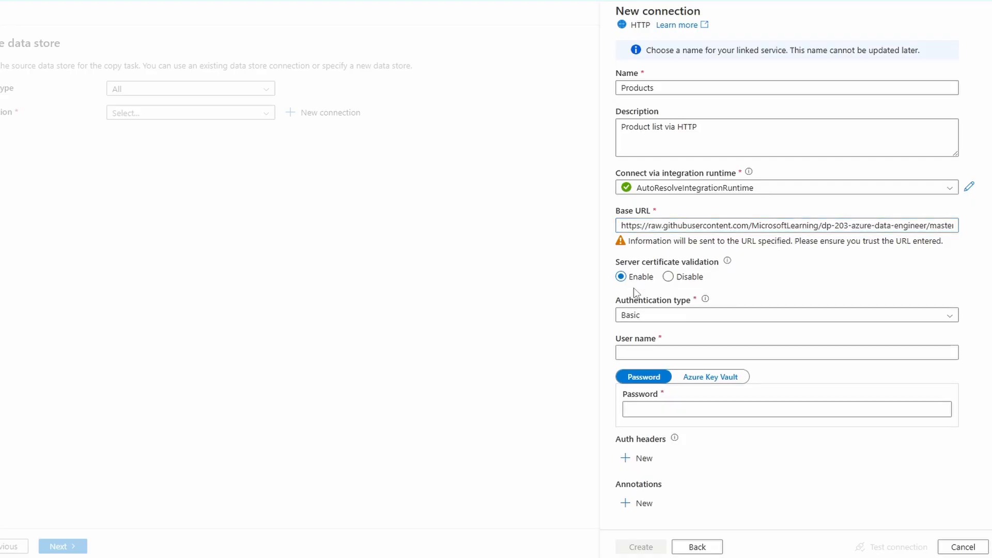
pyautogui.click(621, 277)
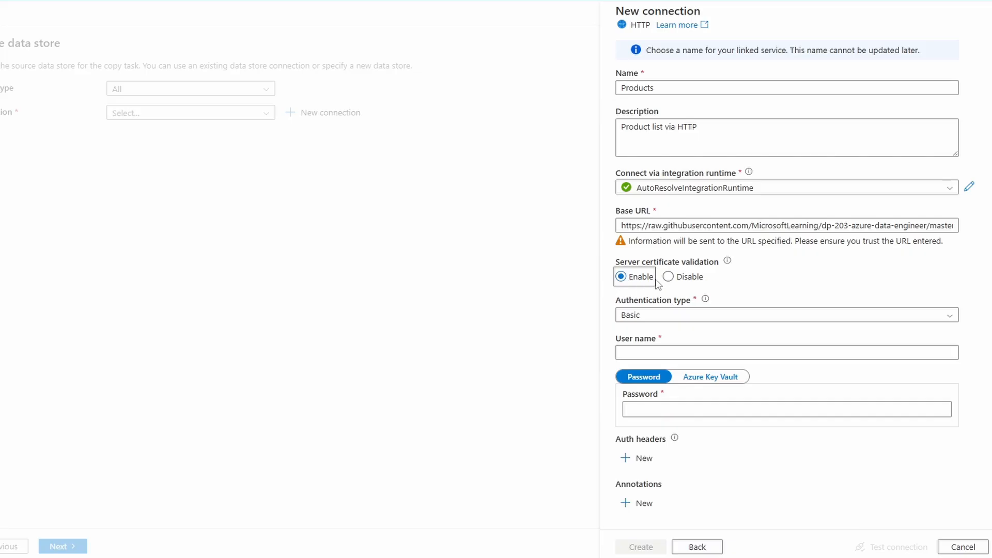
pyautogui.click(658, 317)
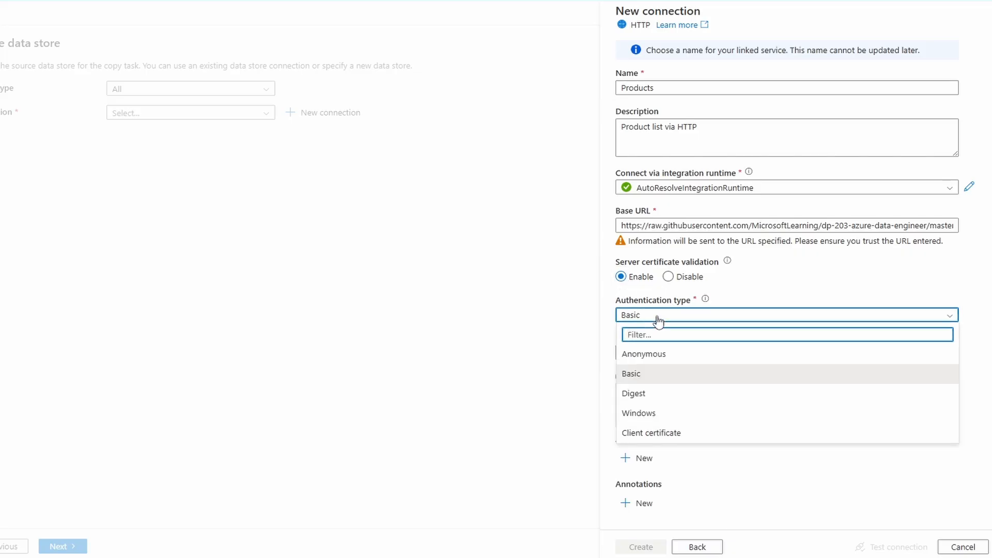
pyautogui.click(647, 356)
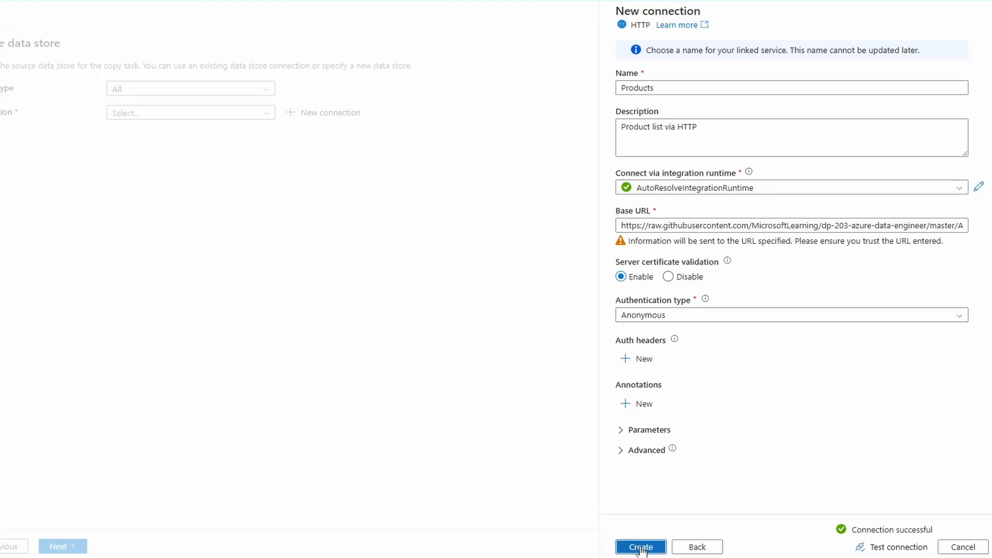
pyautogui.click(642, 548)
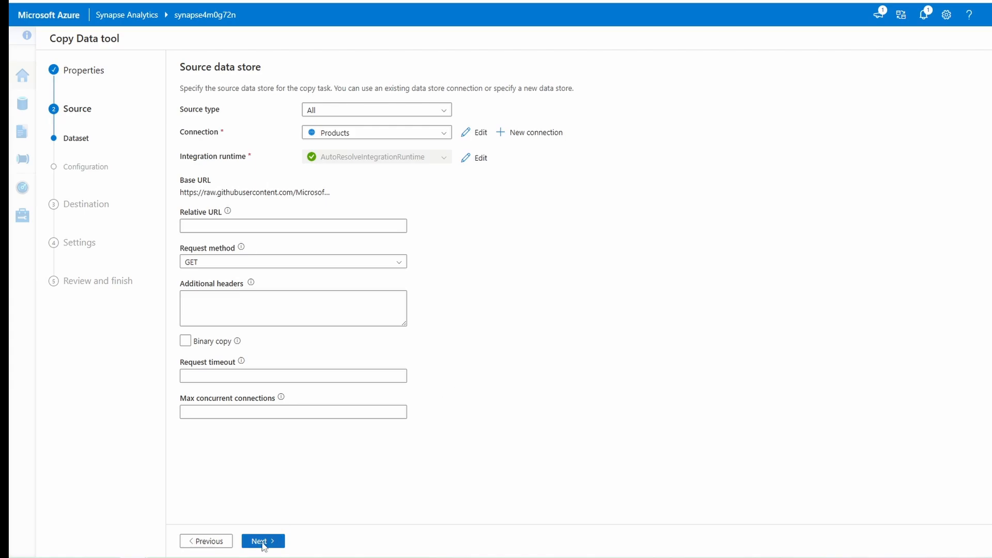
pyautogui.click(264, 543)
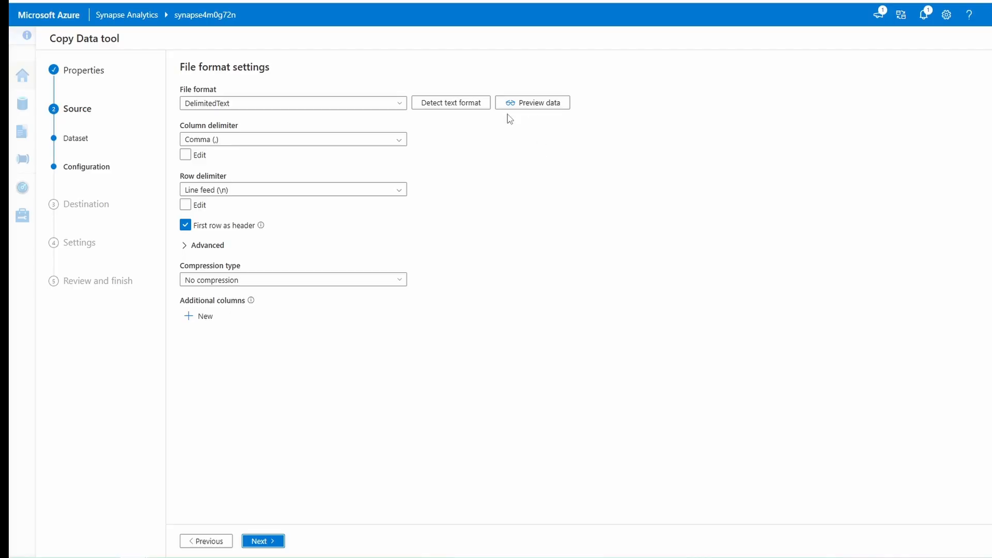
# - Preview the source product data, look through its rows and close the preview
pyautogui.click(527, 106)
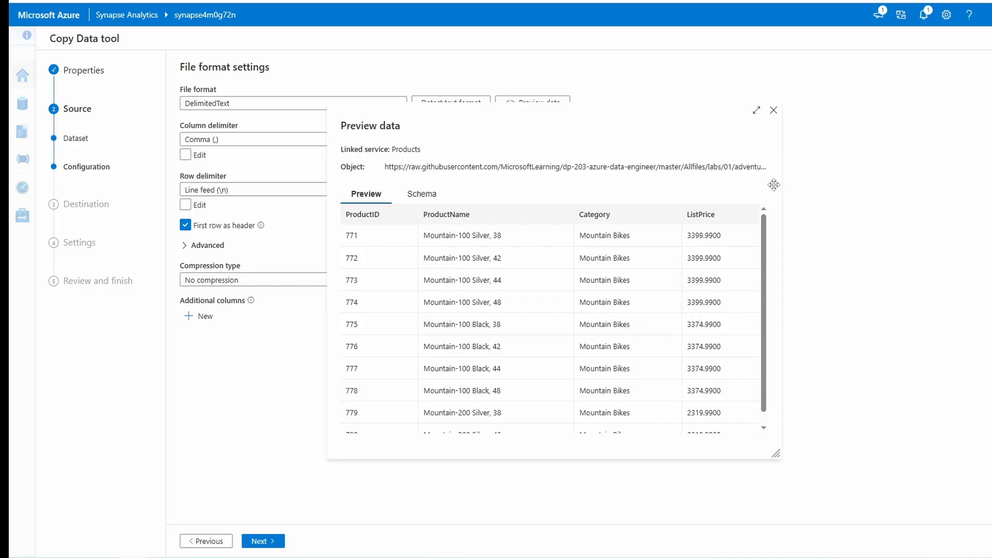
pyautogui.scroll(-1, 757, 261)
pyautogui.scroll(1, 755, 233)
pyautogui.click(774, 112)
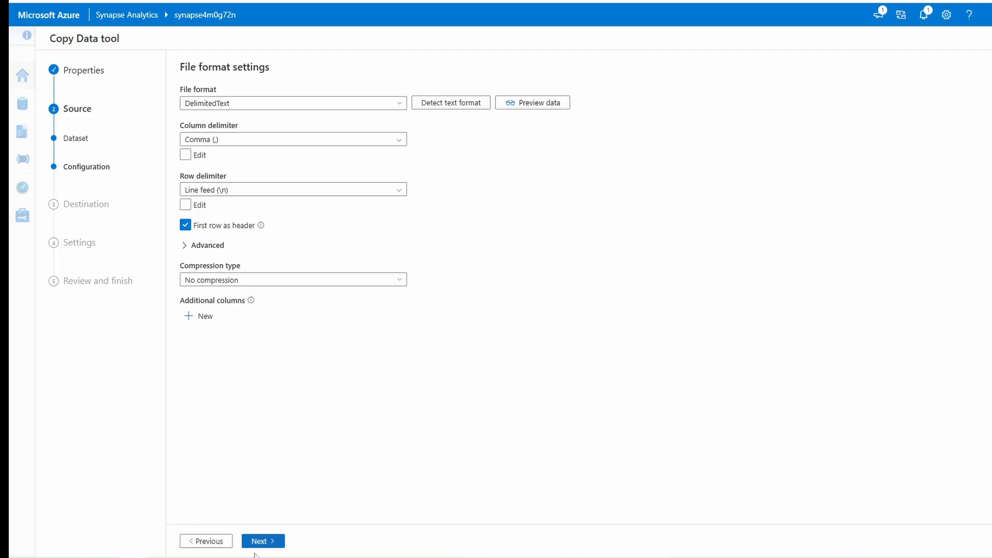
# - Set the destination type to Azure Data Lake Storage Gen2 with the synapse4m0g72n-WorkspaceDefaultStorage connection
pyautogui.click(264, 540)
pyautogui.click(381, 114)
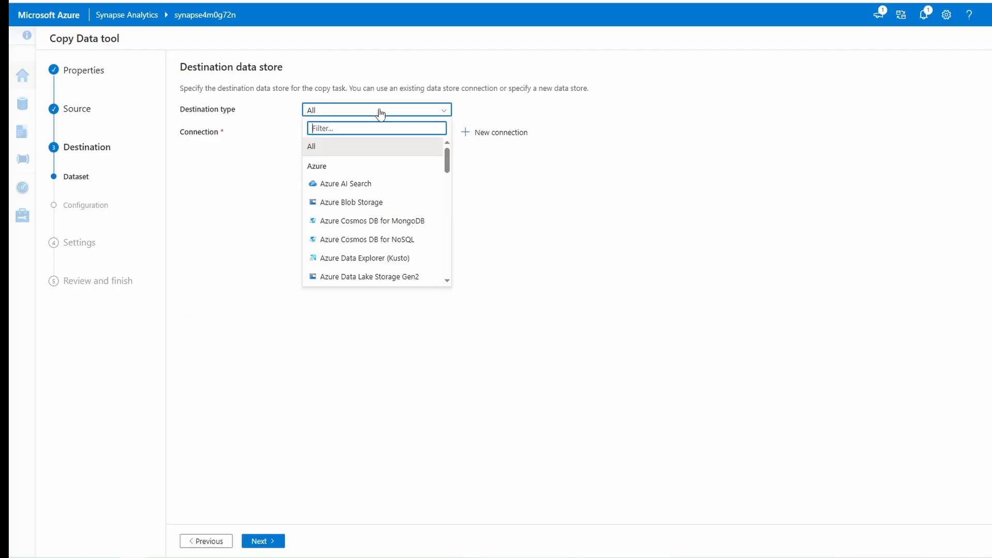
pyautogui.click(365, 279)
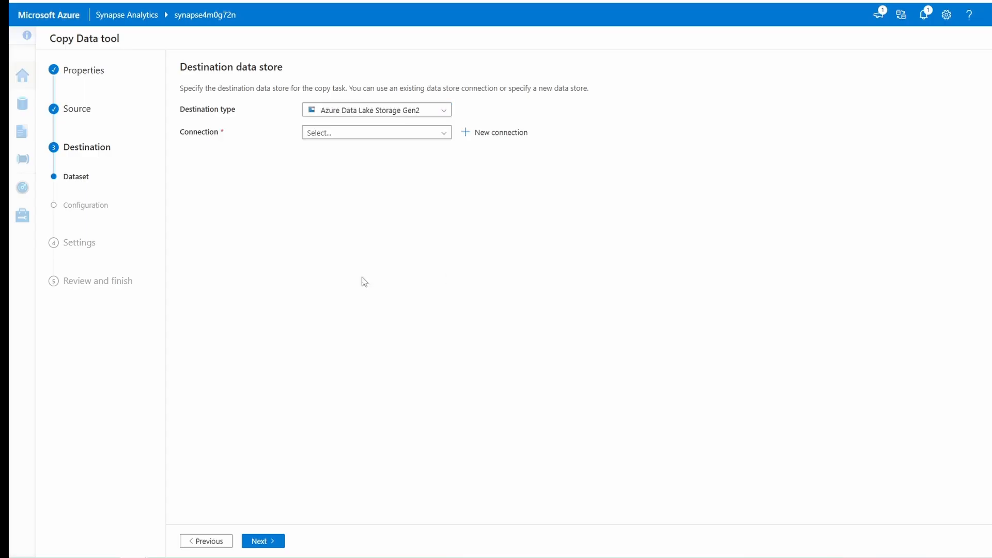
pyautogui.click(338, 133)
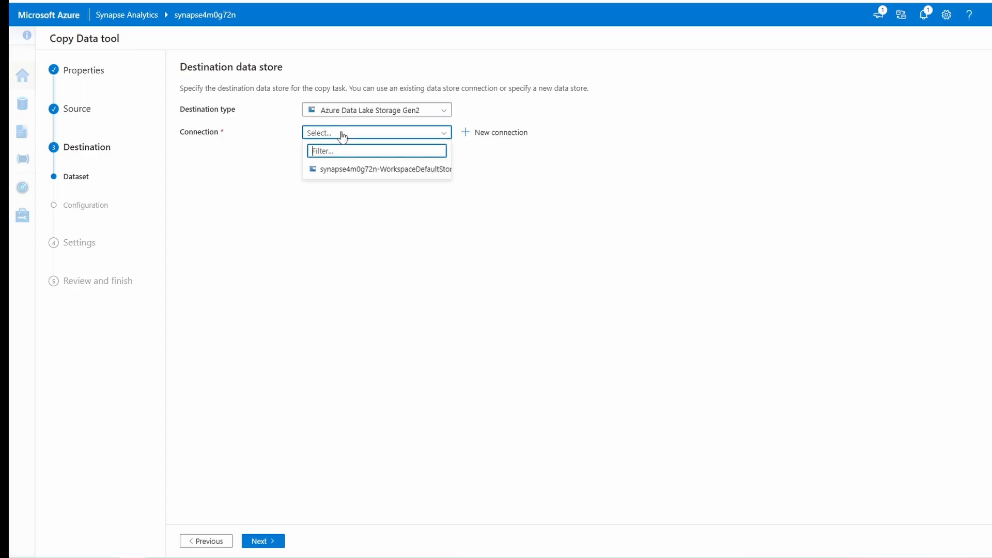
pyautogui.click(339, 170)
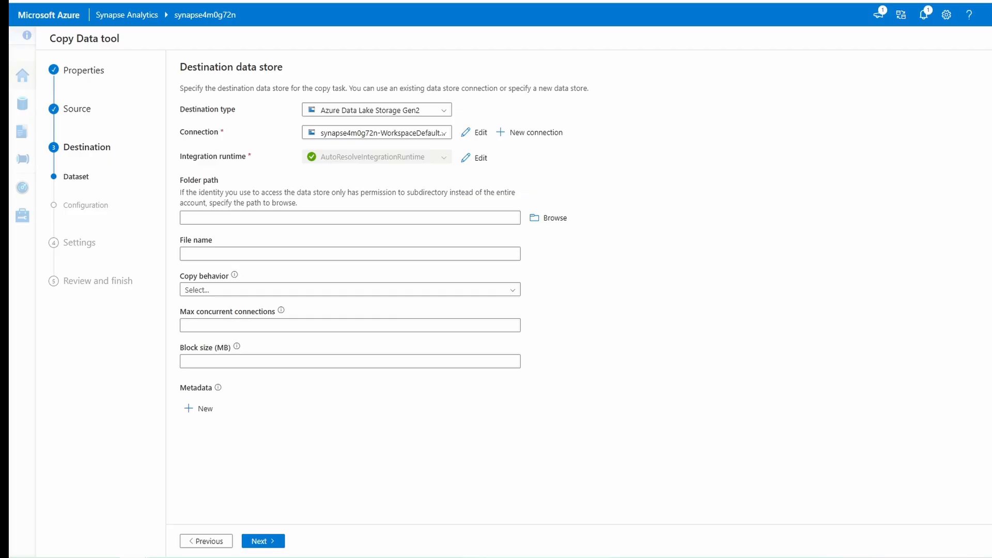
# - Set the destination folder path to files/product_data and the file name to products.csv, and proceed to the file format settings
pyautogui.click(415, 217)
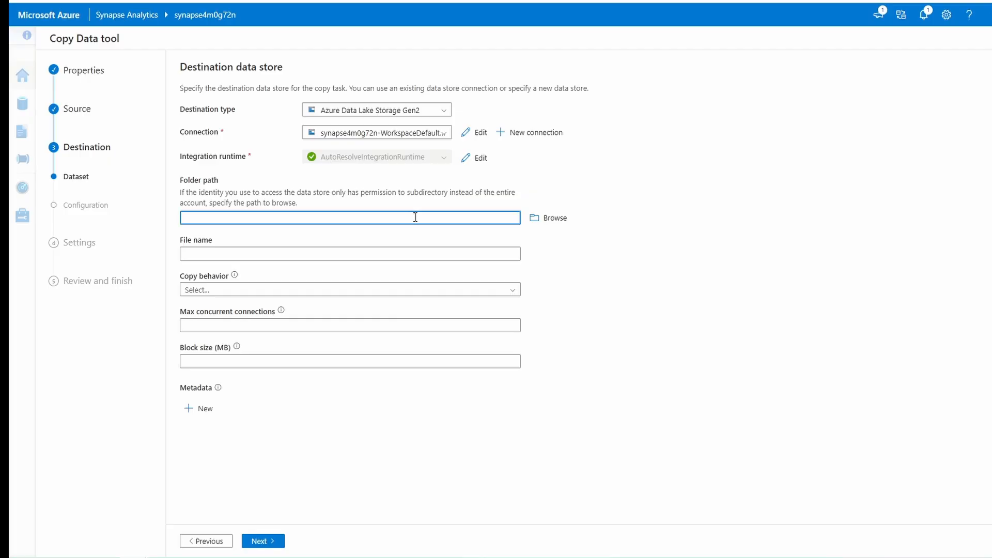
pyautogui.write('files/product_data')
pyautogui.press('Tab')
pyautogui.write('produ')
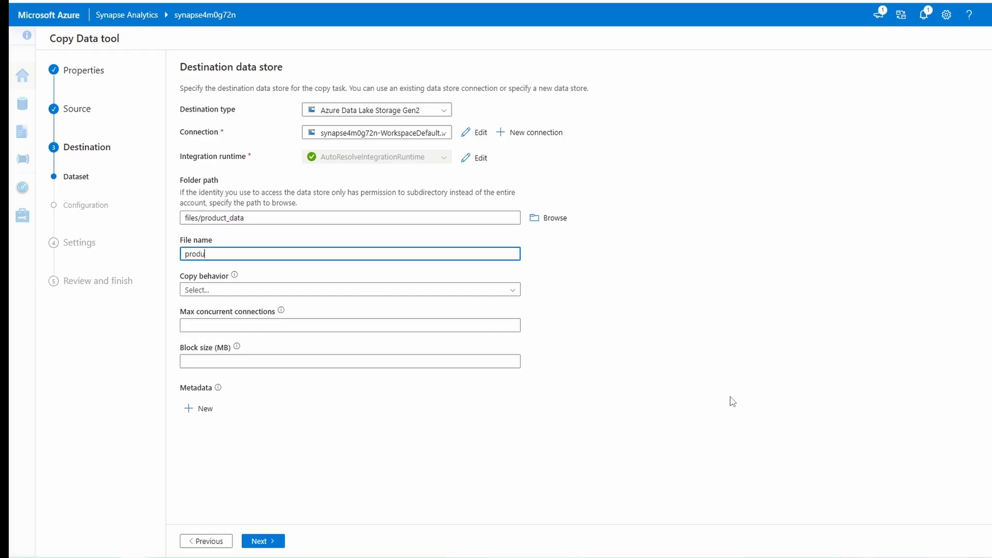
pyautogui.write('cts.csv')
pyautogui.click(263, 541)
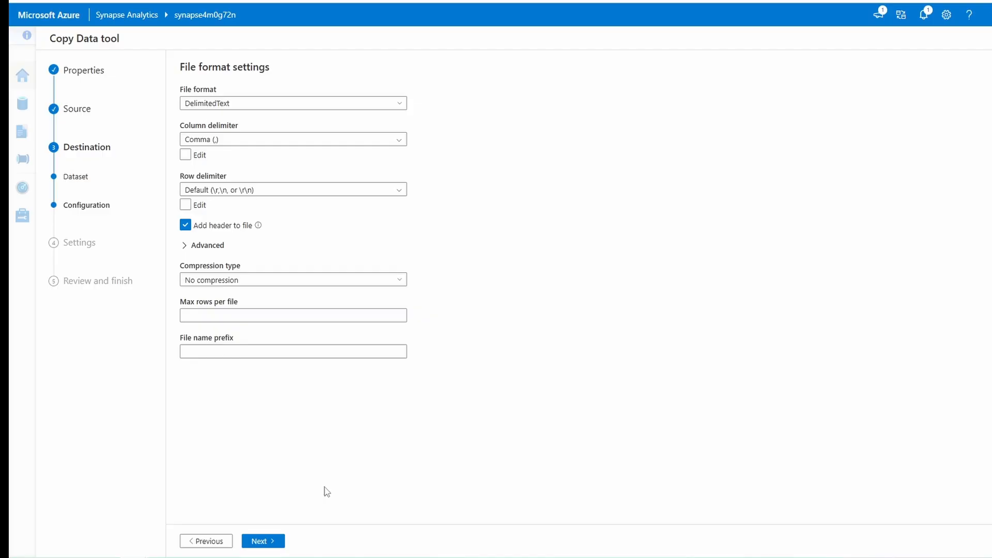
# - Set the destination file's row delimiter to Line feed (\n) and proceed to the task settings
pyautogui.click(295, 191)
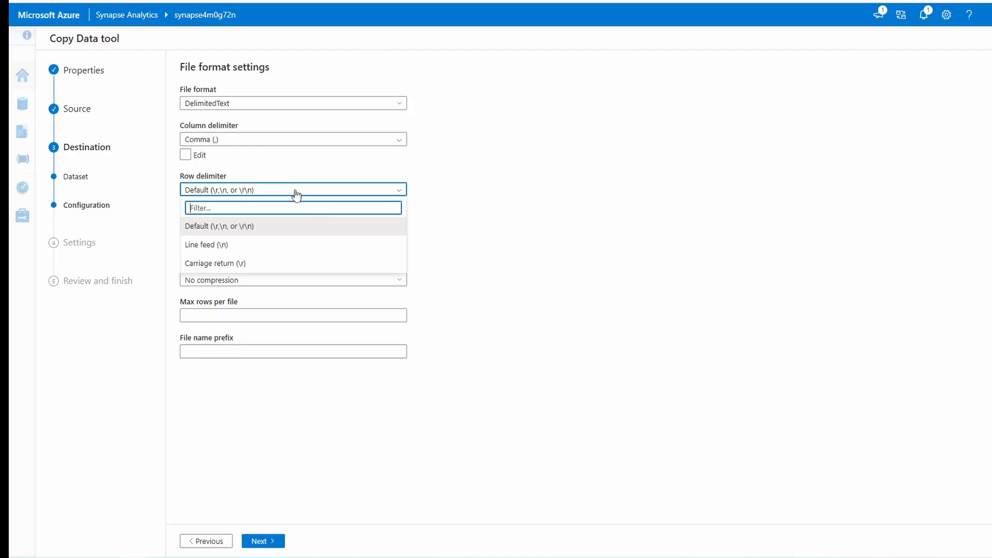
pyautogui.click(223, 246)
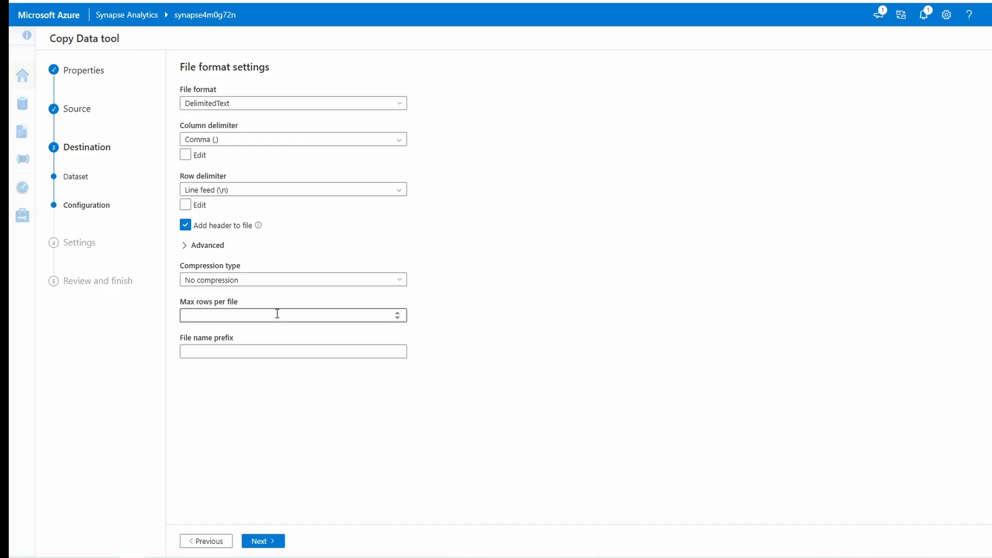
pyautogui.click(264, 541)
# - Name the task "Copy products", describe it as "Copy products data" and proceed to the review summary
pyautogui.click(377, 139)
pyautogui.write('Copy products')
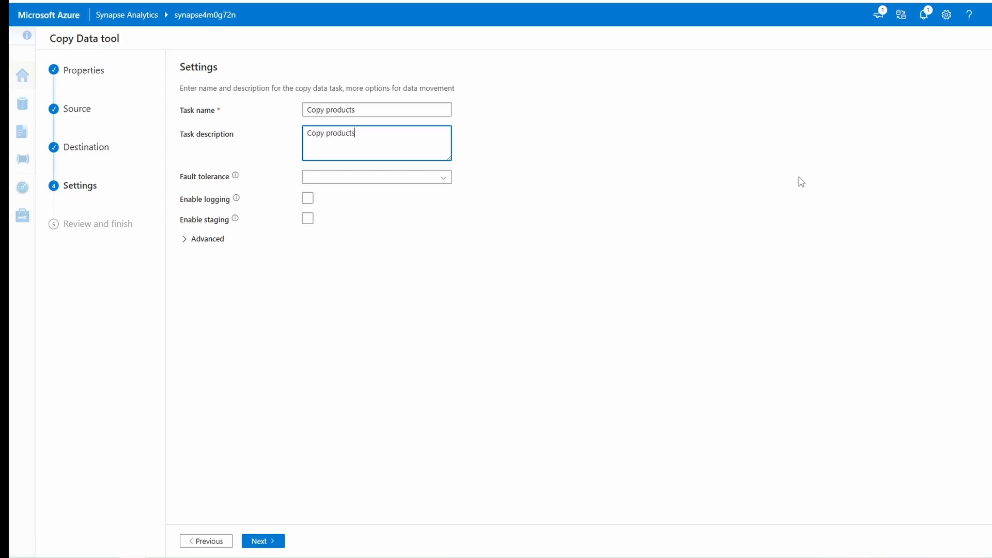
pyautogui.write('data')
pyautogui.click(263, 541)
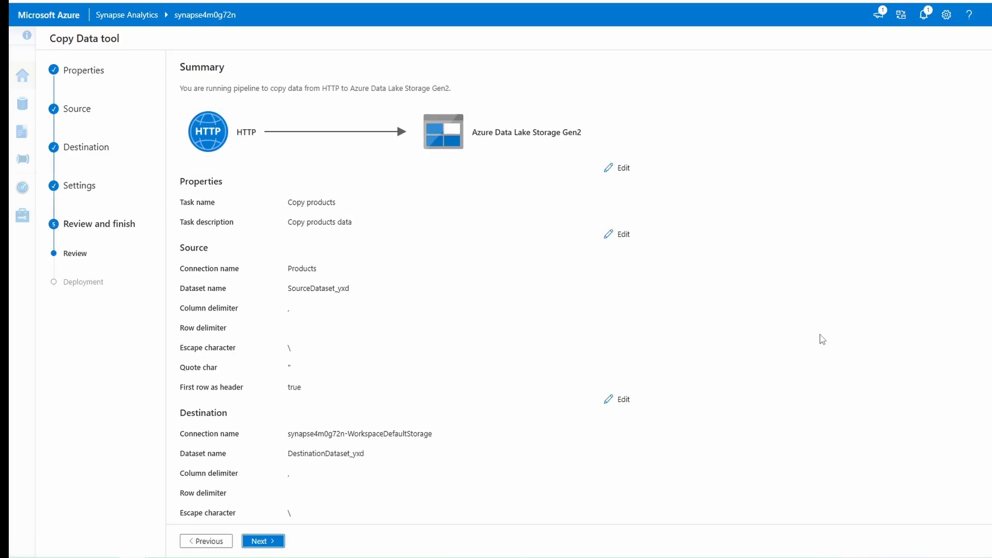
# - Review the copy summary, deploy the pipeline and finish the Copy Data tool
pyautogui.scroll(-4, 408, 240)
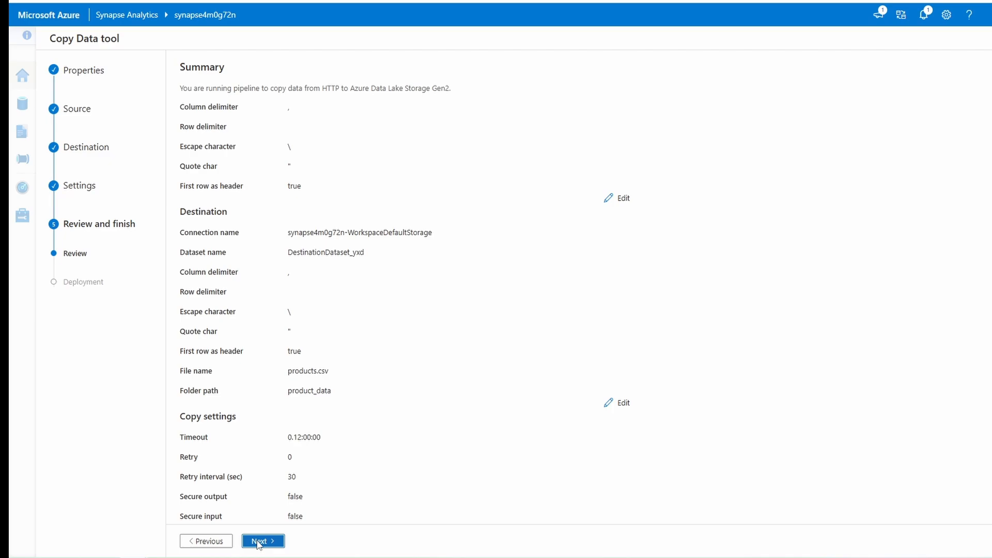
pyautogui.click(258, 541)
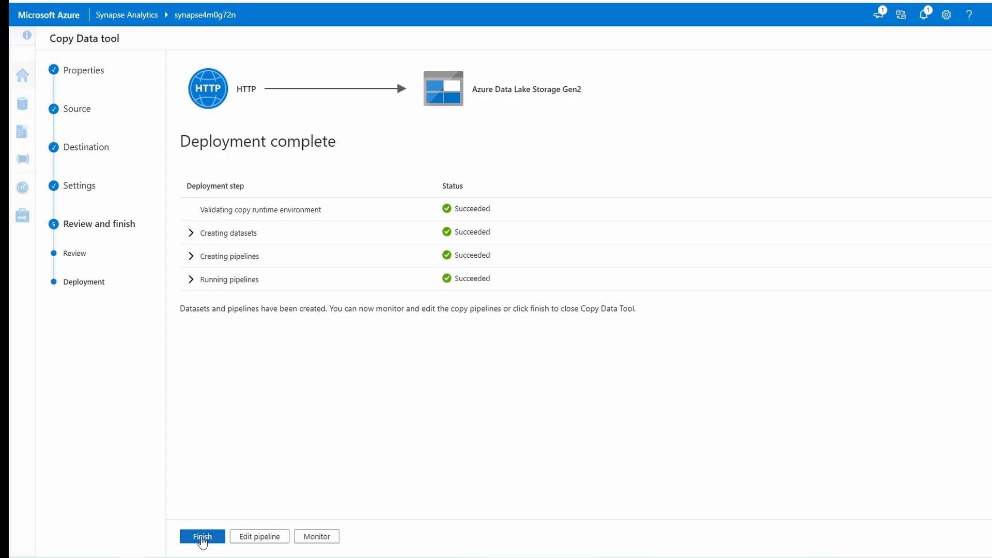
pyautogui.click(202, 537)
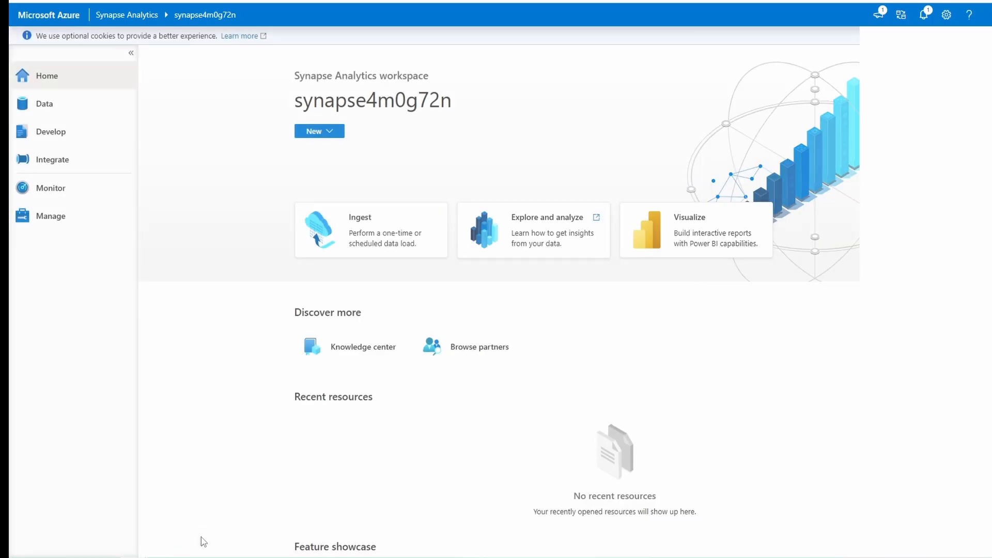
# - Check the Copy products run among the workspace's monitored pipeline runs
pyautogui.click(54, 189)
pyautogui.click(199, 265)
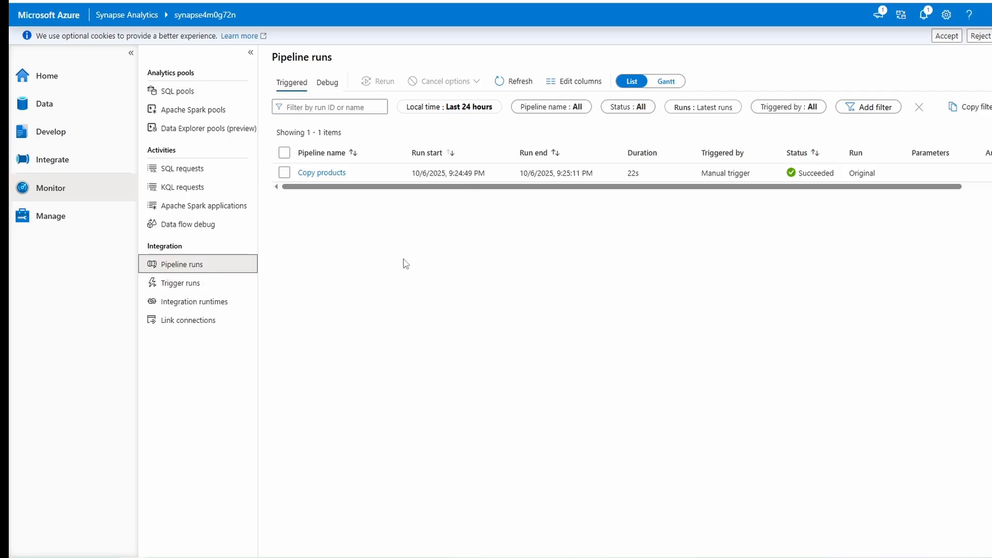
pyautogui.click(319, 173)
# - Open the Copy products pipeline from the workspace's integration pipelines to inspect its copy activity
pyautogui.click(48, 162)
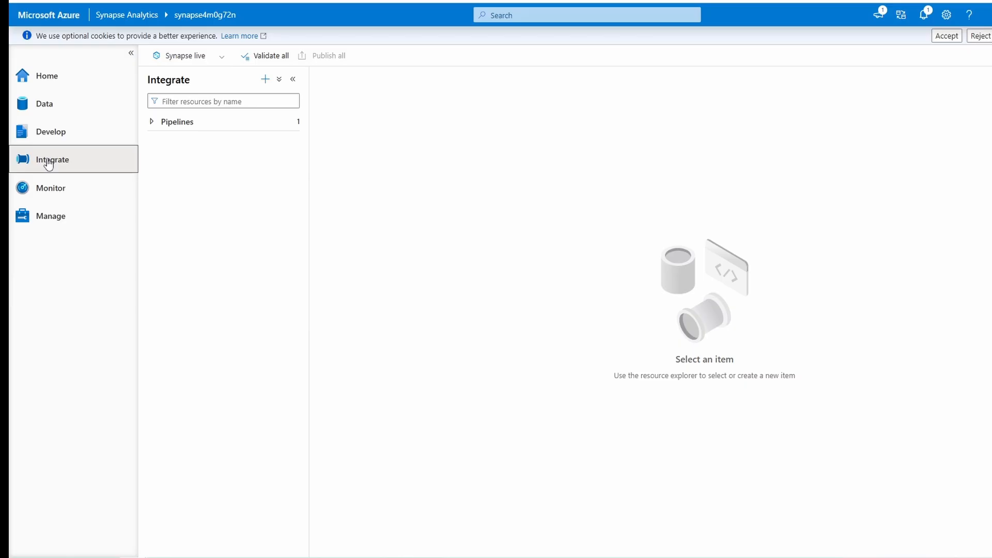
pyautogui.click(152, 122)
pyautogui.click(187, 145)
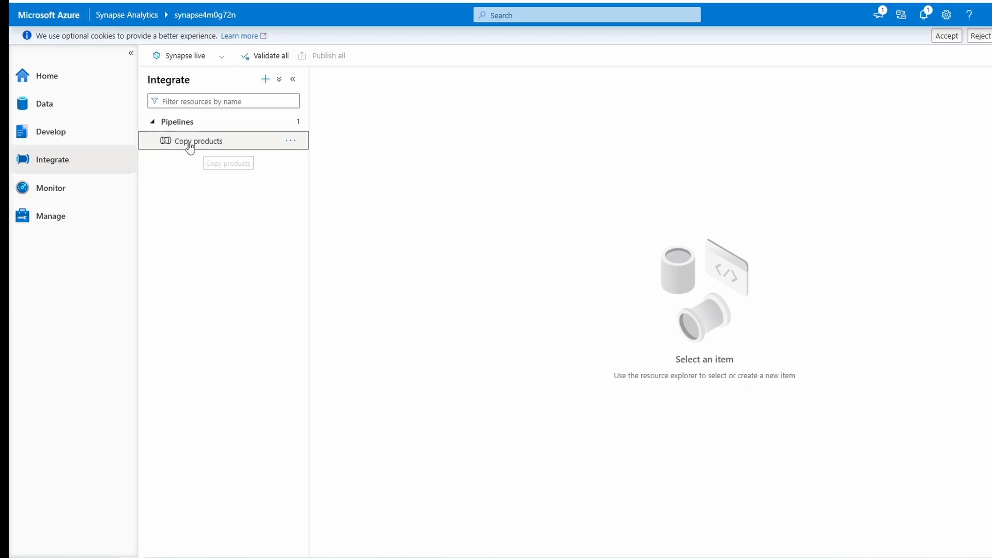
# - Browse the linked primary data lake storage to the product_data folder in the files container
pyautogui.click(42, 110)
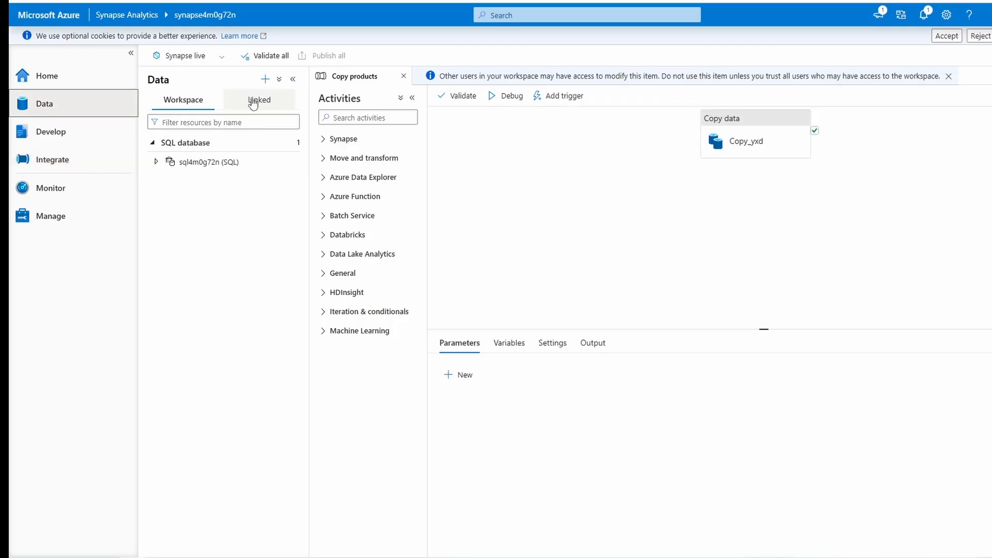
pyautogui.click(253, 104)
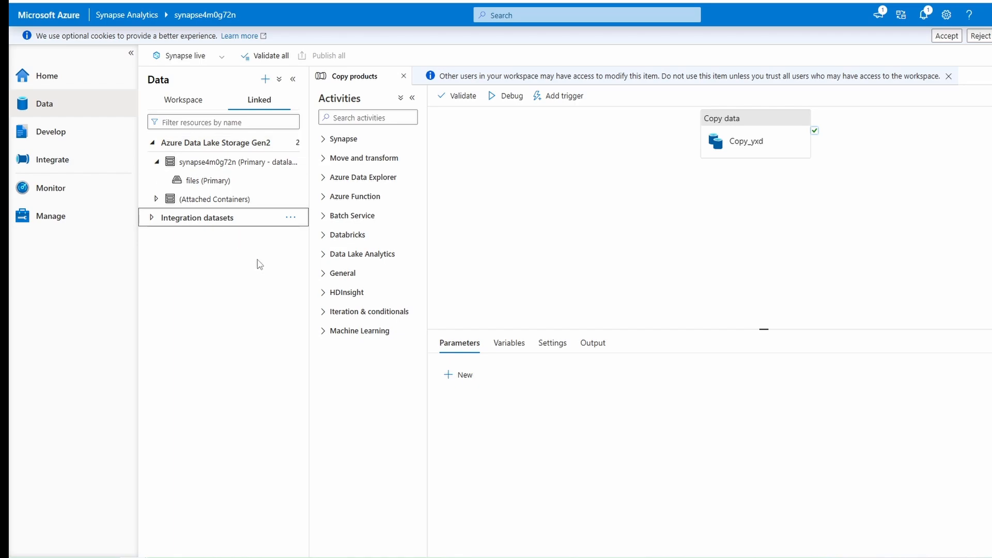
pyautogui.click(194, 186)
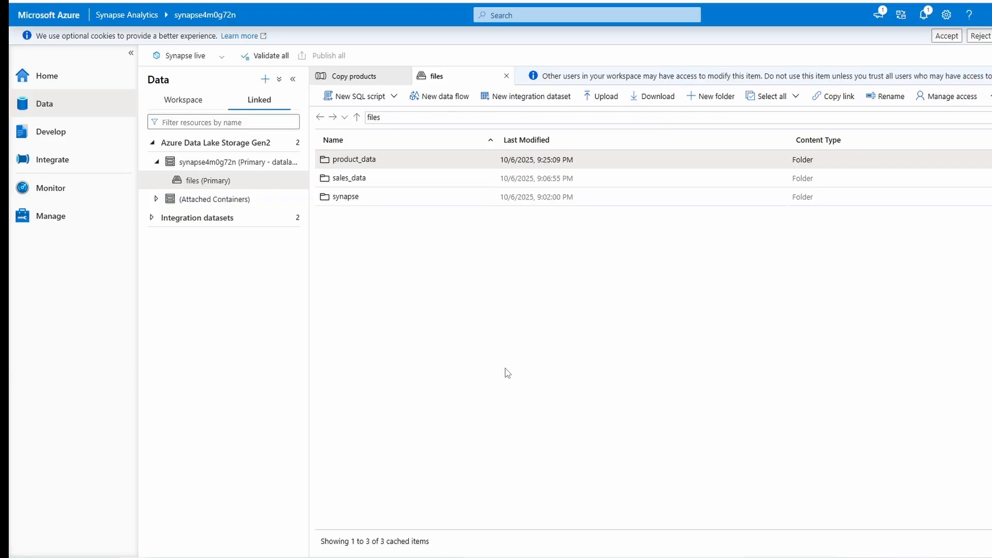
pyautogui.doubleClick(348, 160)
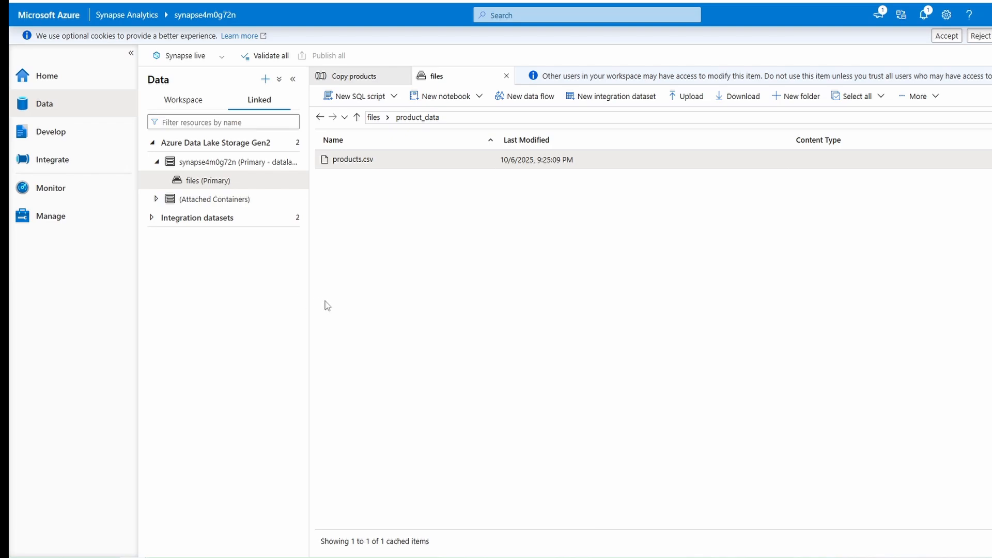
# - Generate a SQL script that selects the top 100 rows of products.csv and run it
pyautogui.rightClick(362, 161)
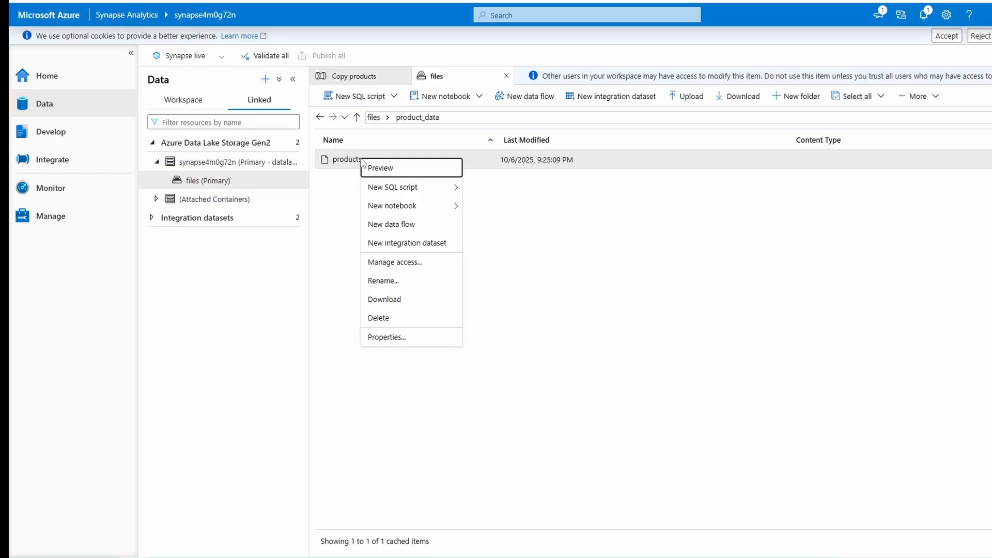
pyautogui.moveTo(409, 190)
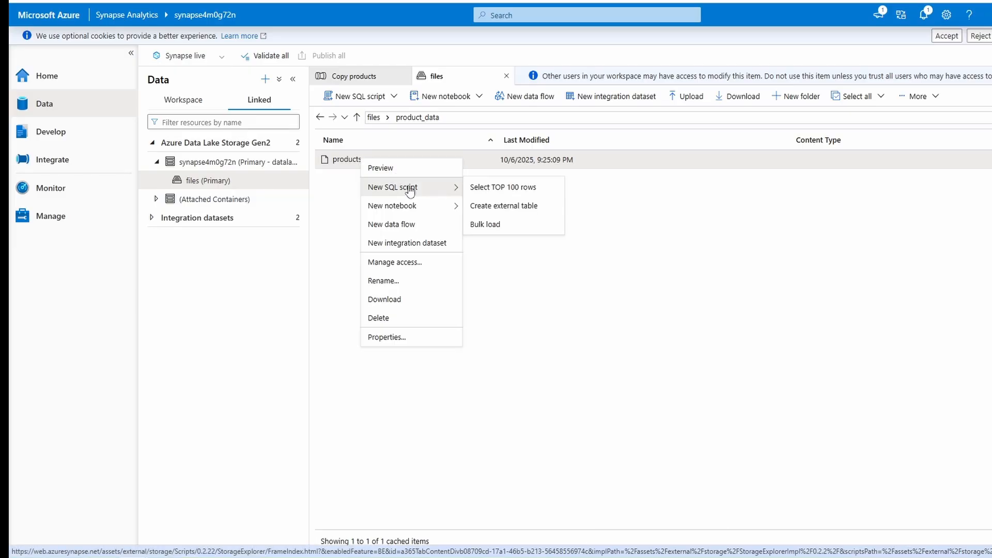
pyautogui.click(506, 187)
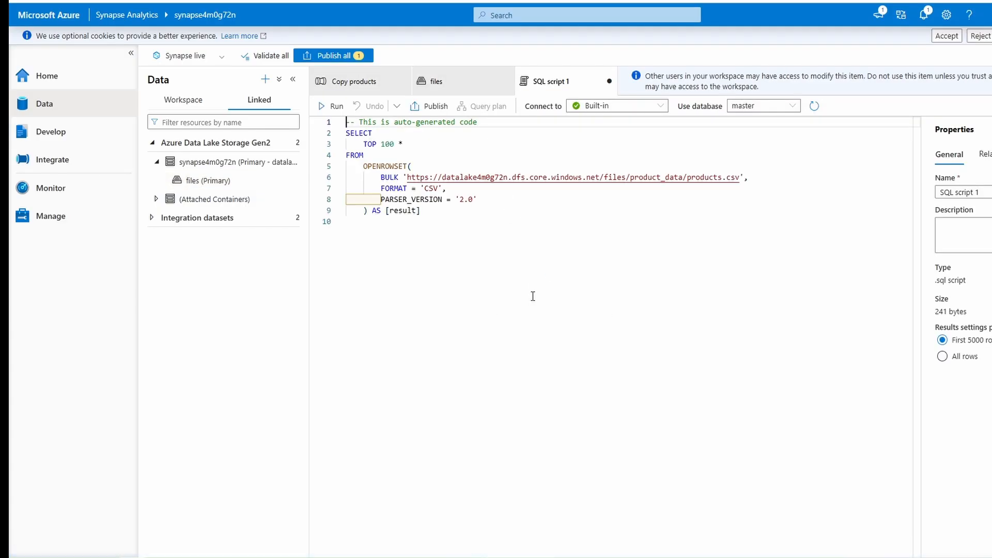
pyautogui.click(470, 232)
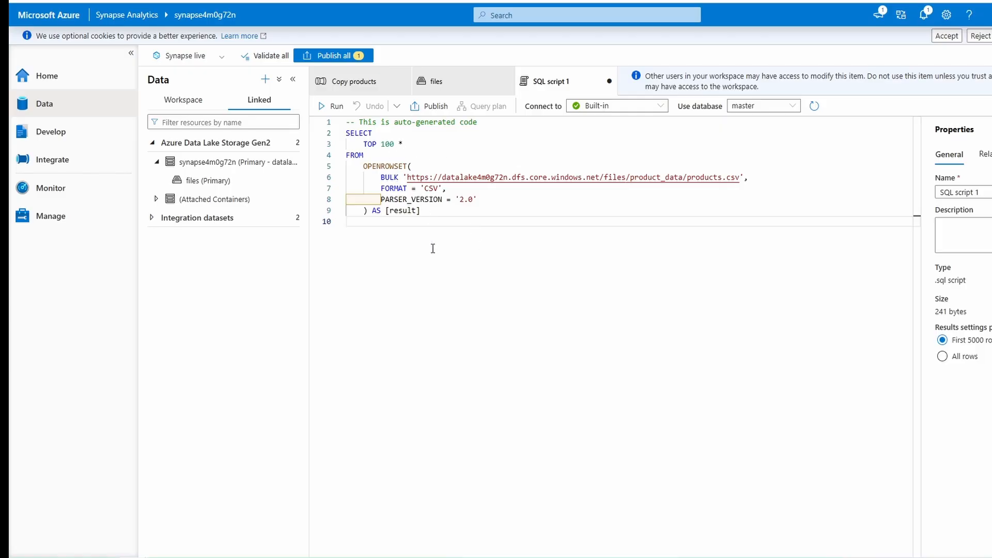
pyautogui.click(326, 106)
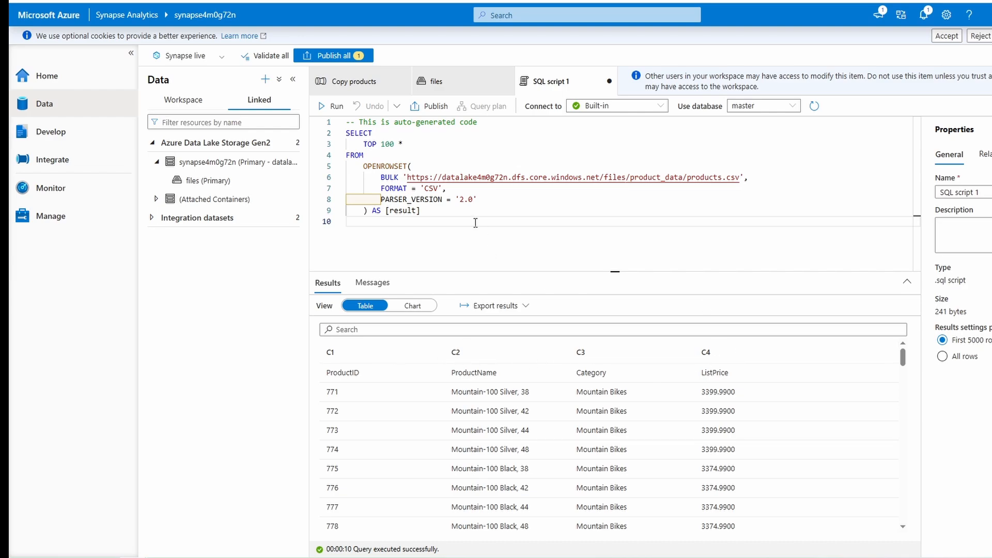
# - Add HEADER_ROW = TRUE after PARSER_VERSION = '2.0' in the OPENROWSET options and rerun the query
pyautogui.click(490, 199)
pyautogui.write(',')
pyautogui.press('Return')
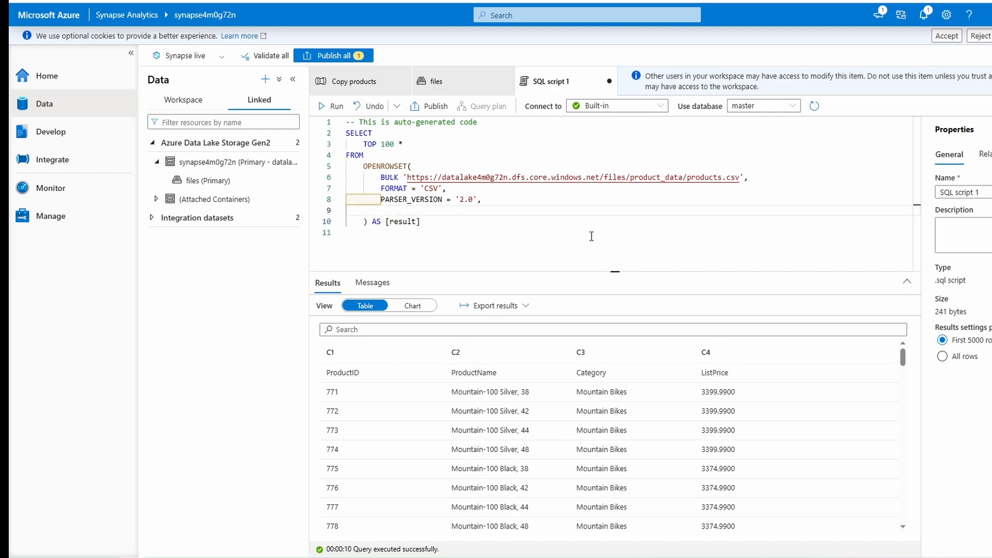
pyautogui.write('H')
pyautogui.press('BackSpace')
pyautogui.press('Tab')
pyautogui.press('Tab')
pyautogui.write('H')
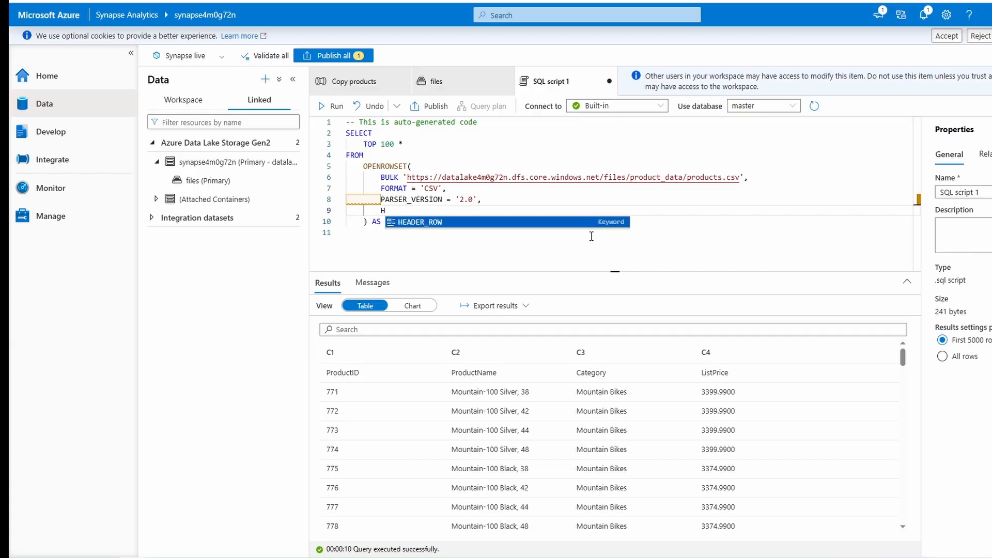
pyautogui.press('Tab')
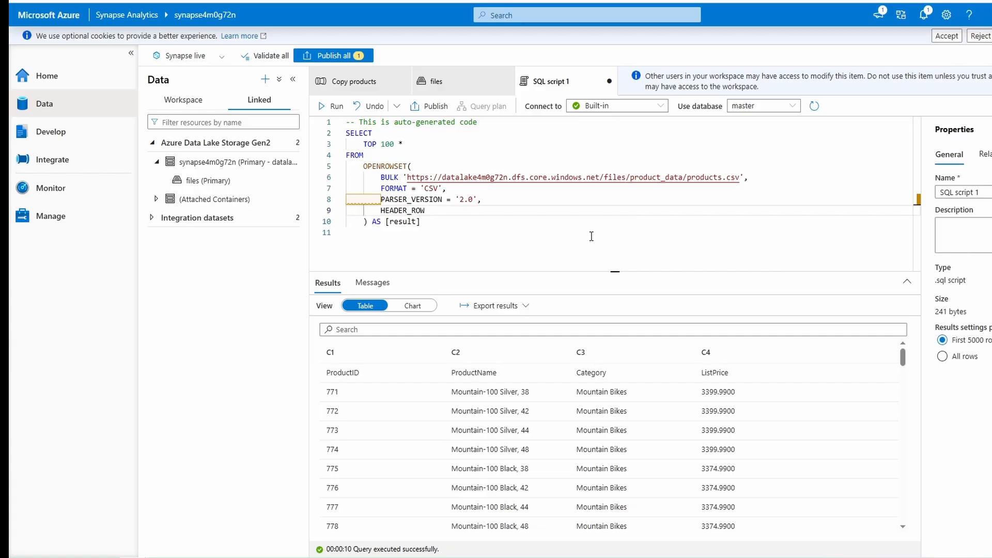
pyautogui.write('= T')
pyautogui.press('Tab')
pyautogui.click(332, 106)
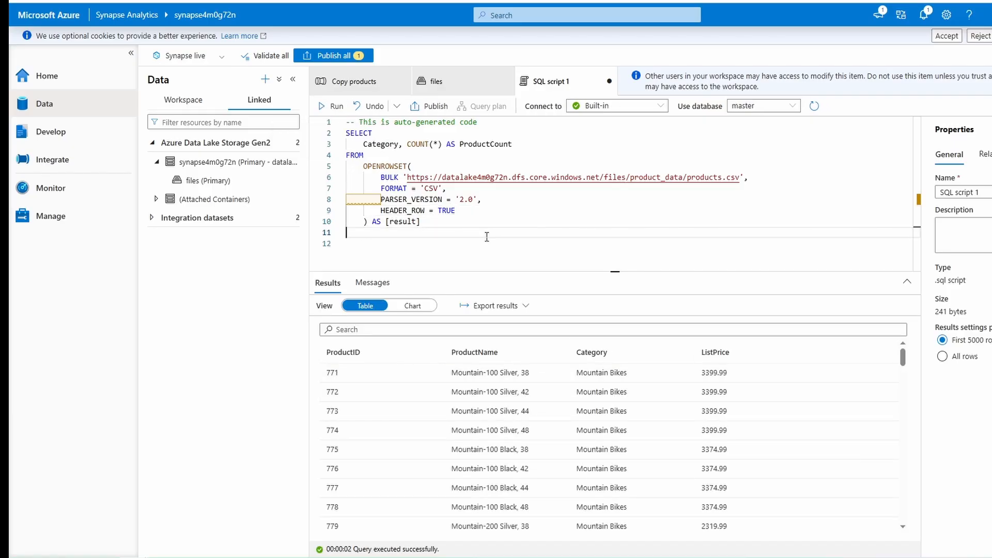
# - Complete the product count query with the clause GROUP BY Category; after the result alias and run it
pyautogui.write('GROUP BY')
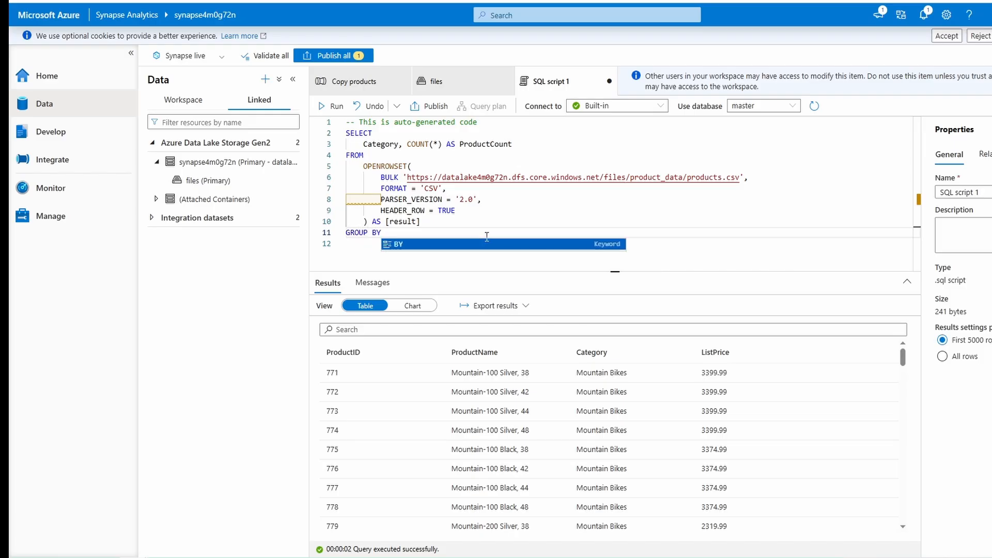
pyautogui.write(' Cate')
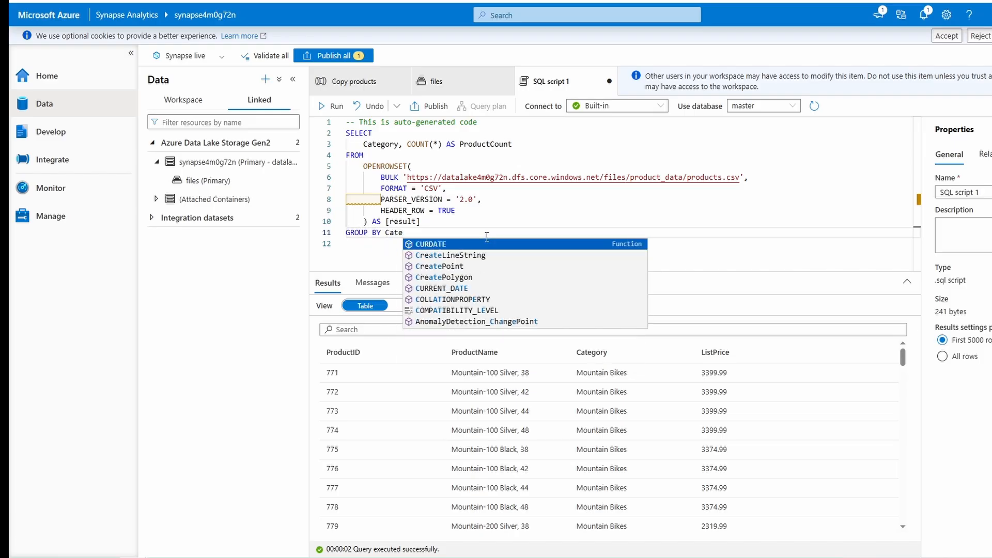
pyautogui.write('gory;')
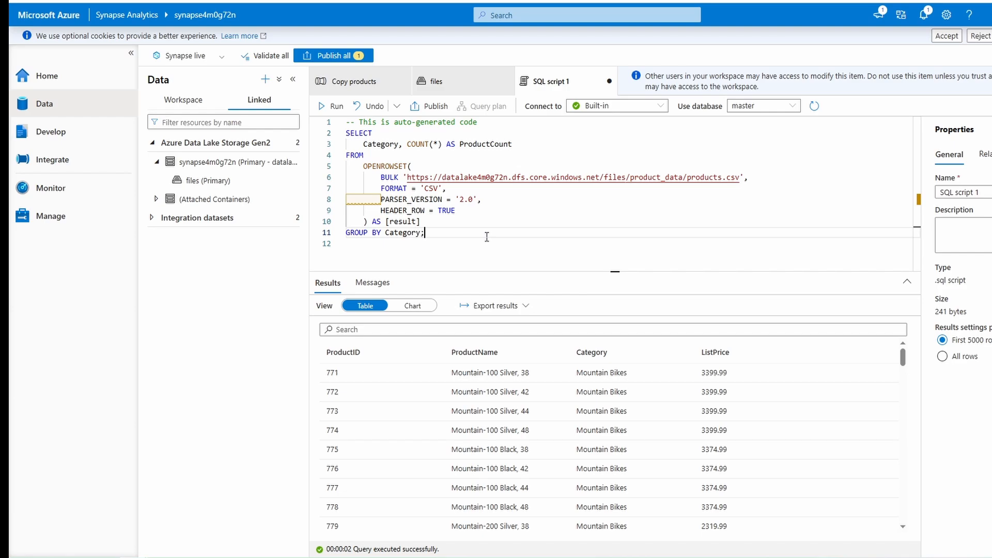
pyautogui.click(335, 108)
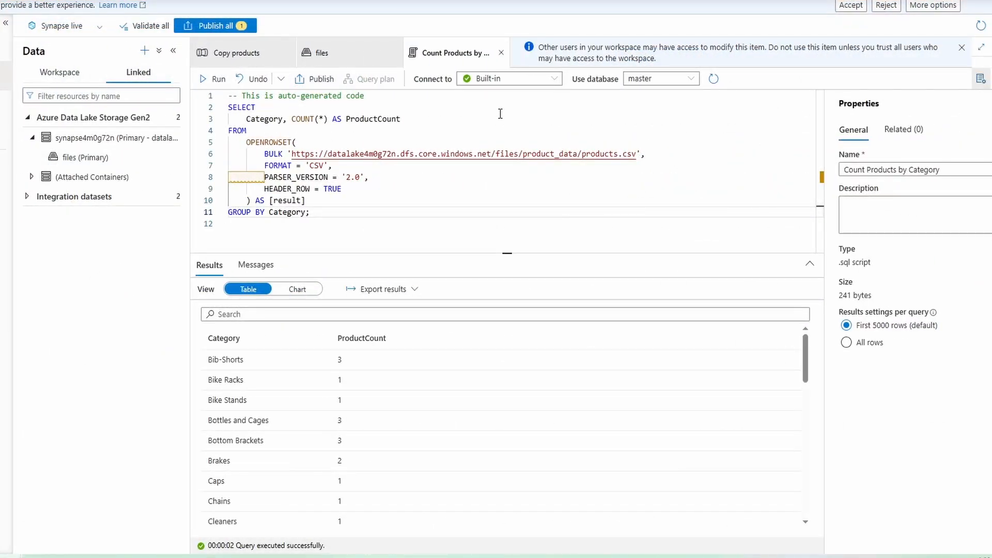
# - Publish the Count Products by Category script and reopen it from the workspace's saved SQL scripts
pyautogui.click(215, 26)
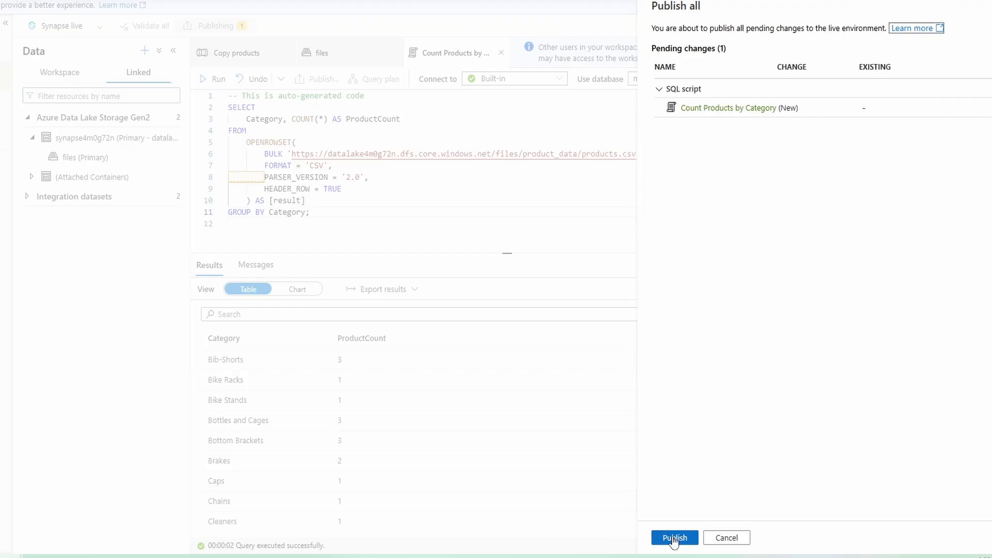
pyautogui.click(674, 538)
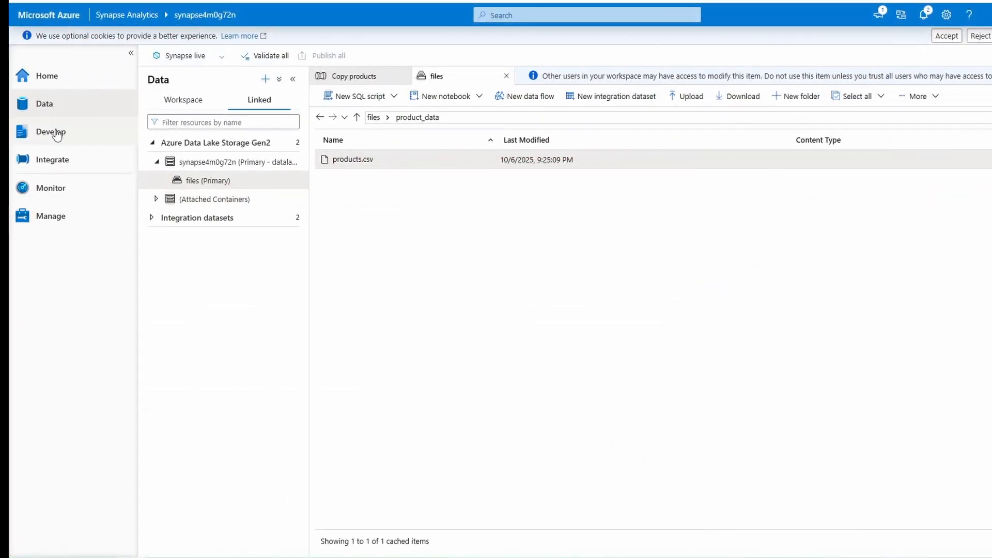
pyautogui.click(56, 133)
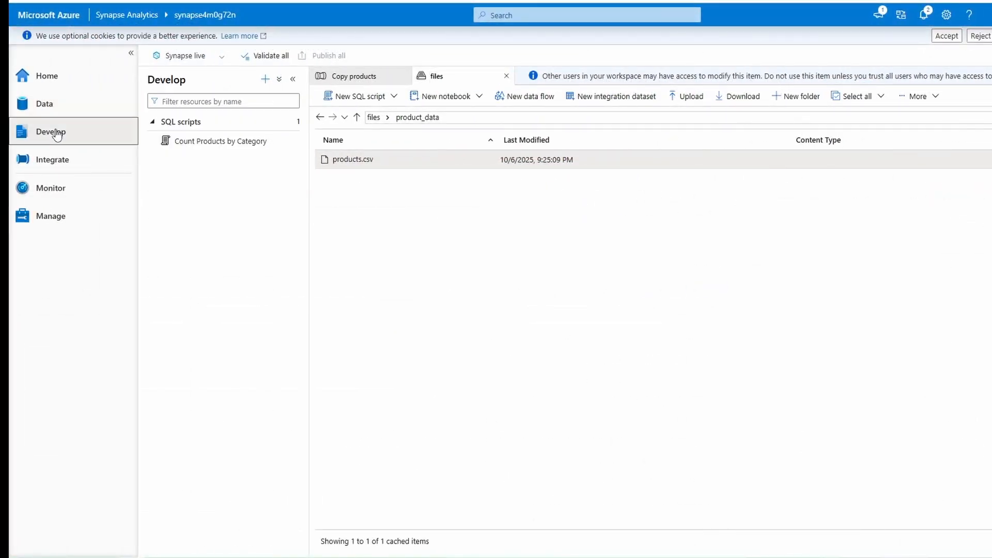
pyautogui.click(208, 142)
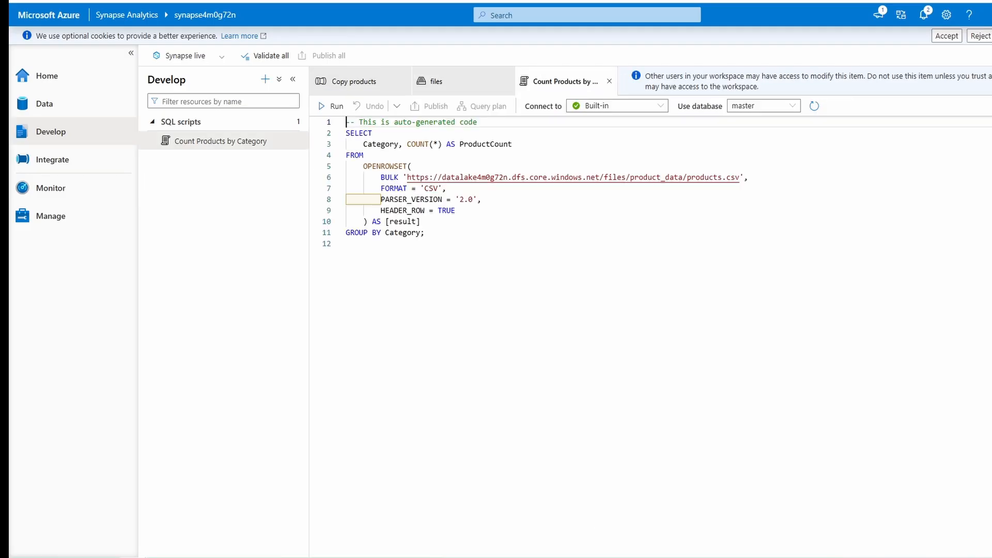
# - Run the saved script and show its results as a column chart of ProductCount by Category
pyautogui.click(333, 106)
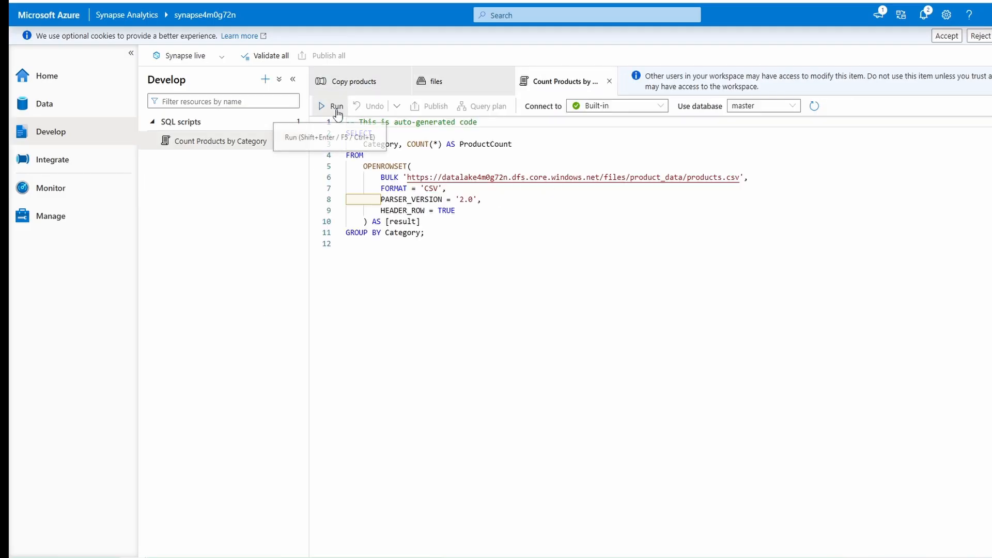
pyautogui.moveTo(711, 251); pyautogui.dragTo(703, 275)
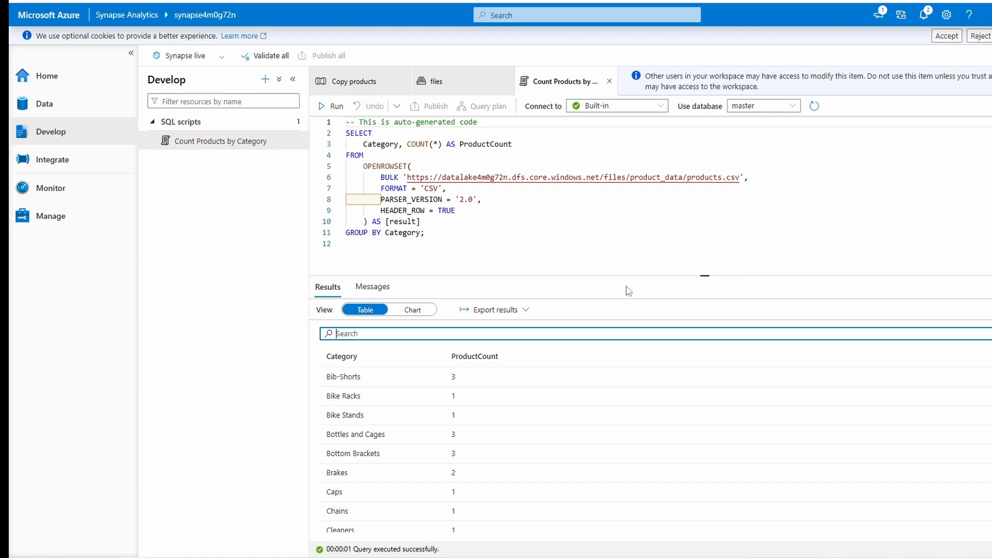
pyautogui.click(414, 311)
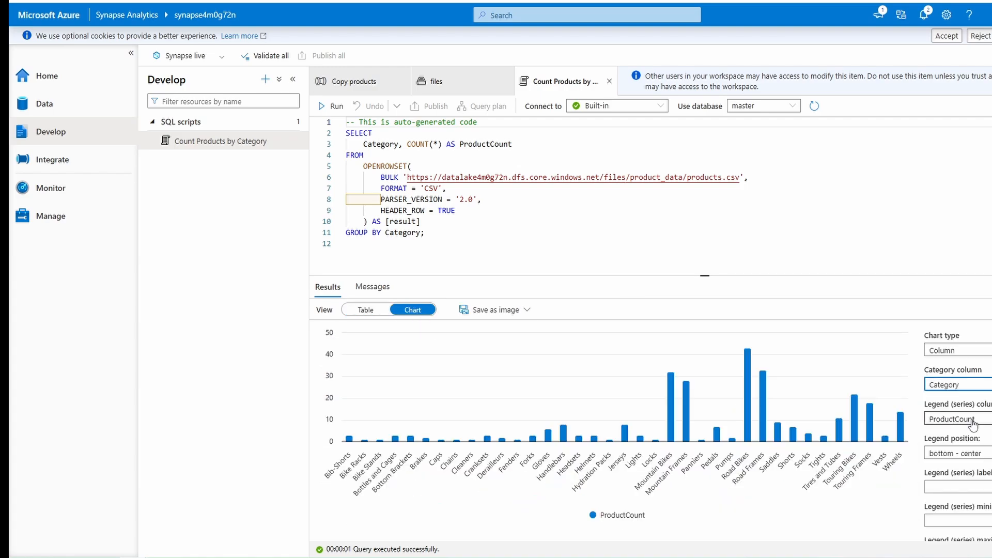
pyautogui.click(973, 419)
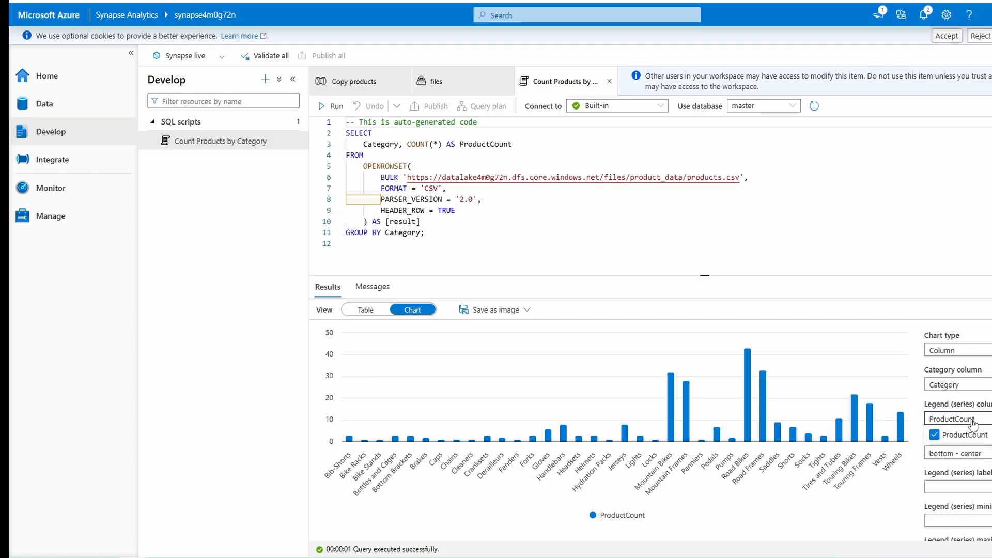
pyautogui.click(980, 438)
pyautogui.click(981, 439)
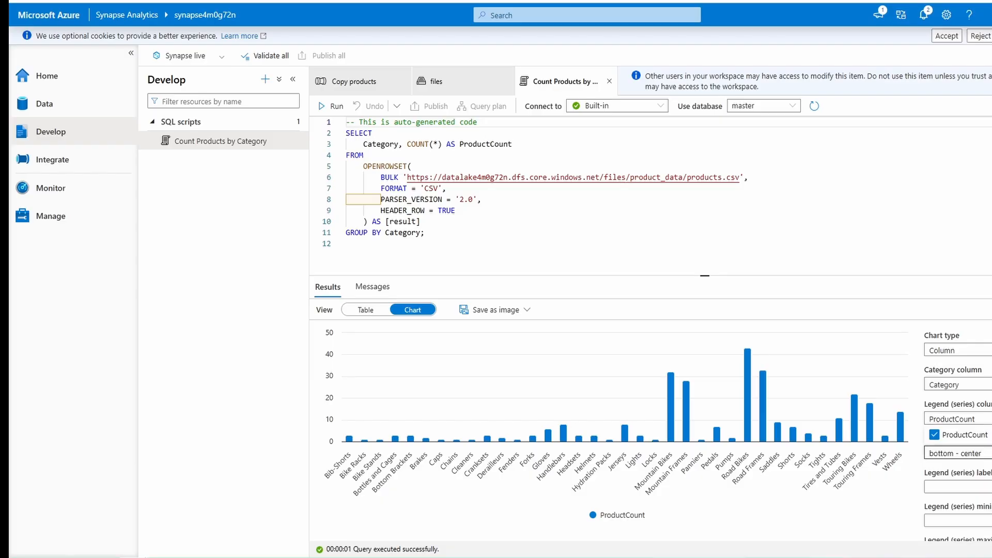
pyautogui.click(987, 456)
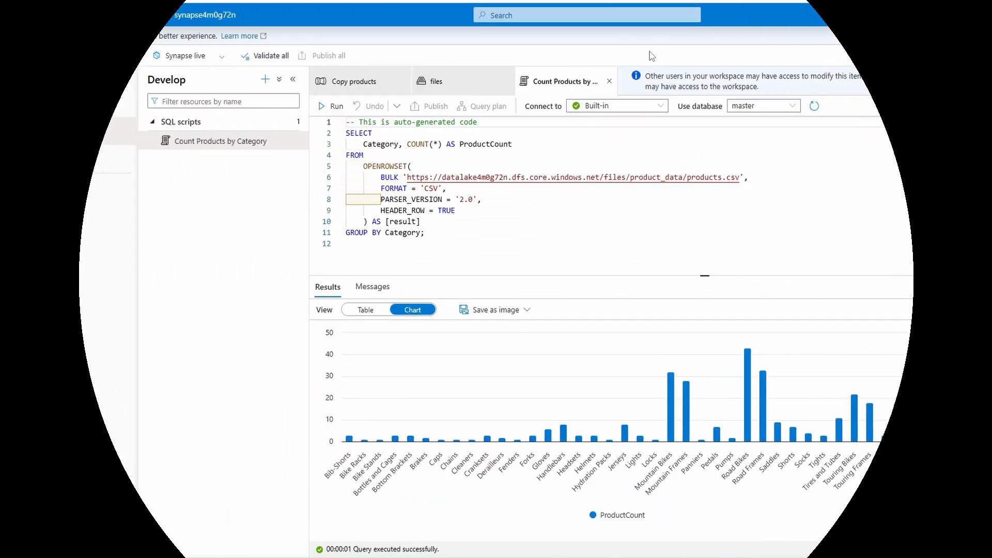
# - Close the script, the files view and the Copy products pipeline, and return to the linked data storage
pyautogui.click(608, 81)
pyautogui.click(507, 80)
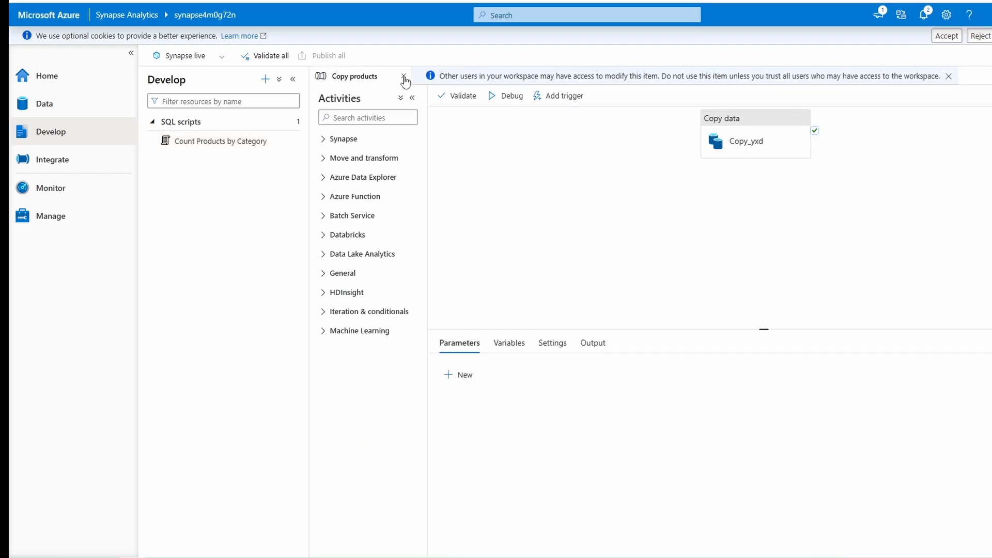
pyautogui.click(405, 80)
pyautogui.click(56, 109)
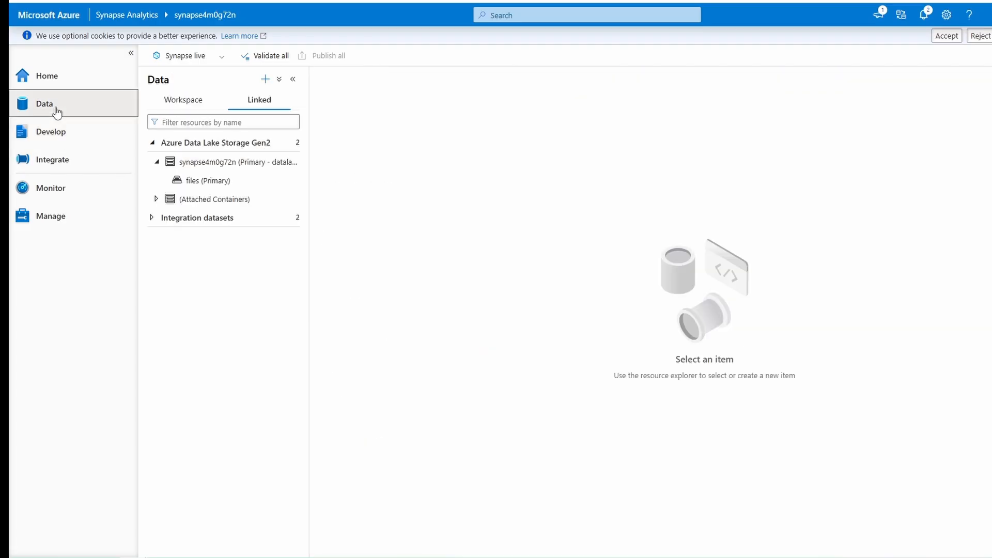
# - Create a notebook that loads products.csv from the product_data folder of the primary files container into a DataFrame
pyautogui.click(202, 185)
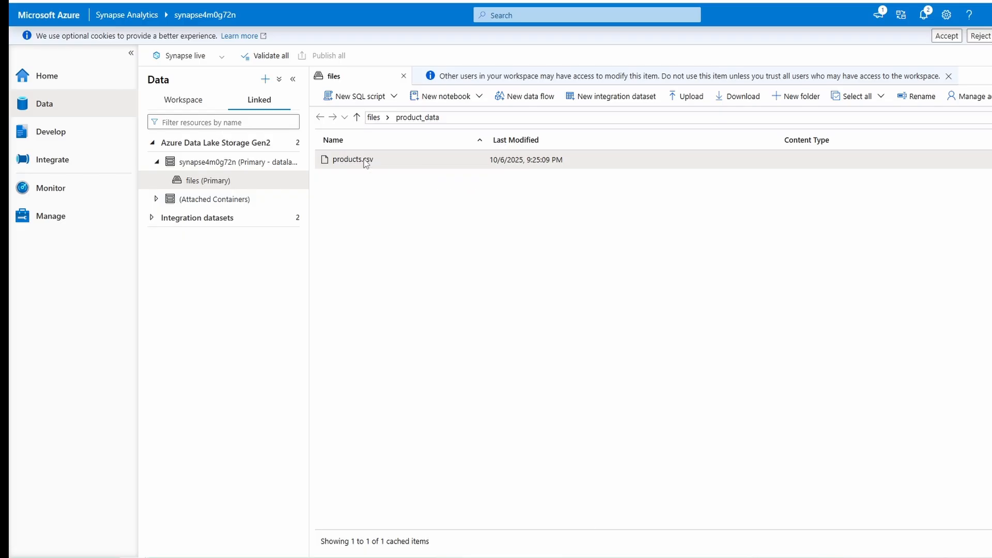
pyautogui.rightClick(365, 160)
pyautogui.moveTo(427, 207)
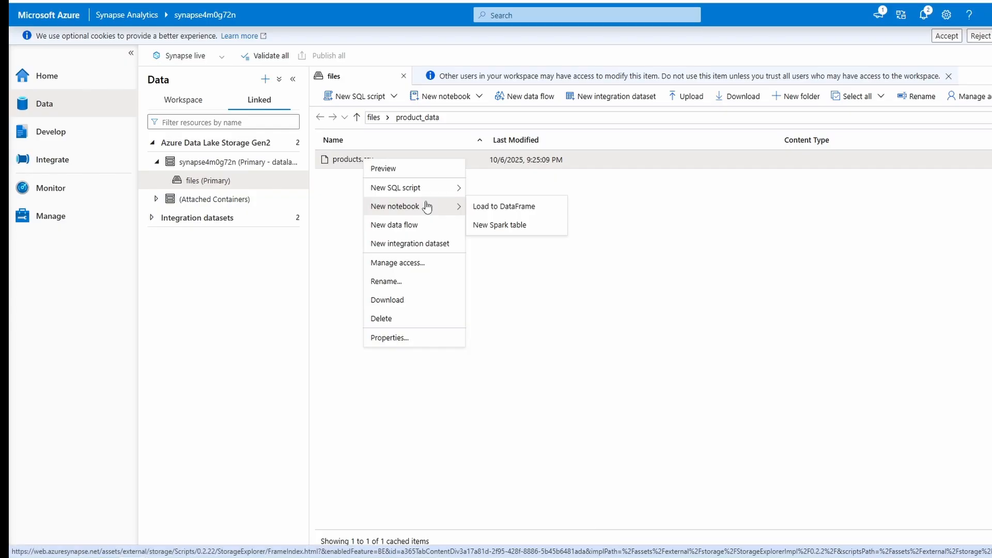
pyautogui.click(509, 207)
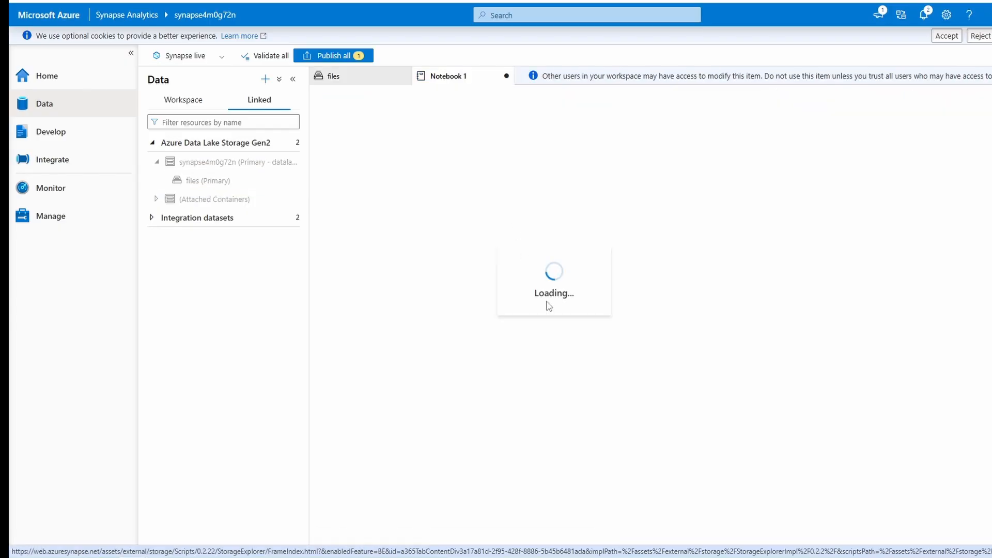
# - Attach the notebook to the spark4m0g72n pool with PySpark (Python) as its language, and run the load cell
pyautogui.click(620, 96)
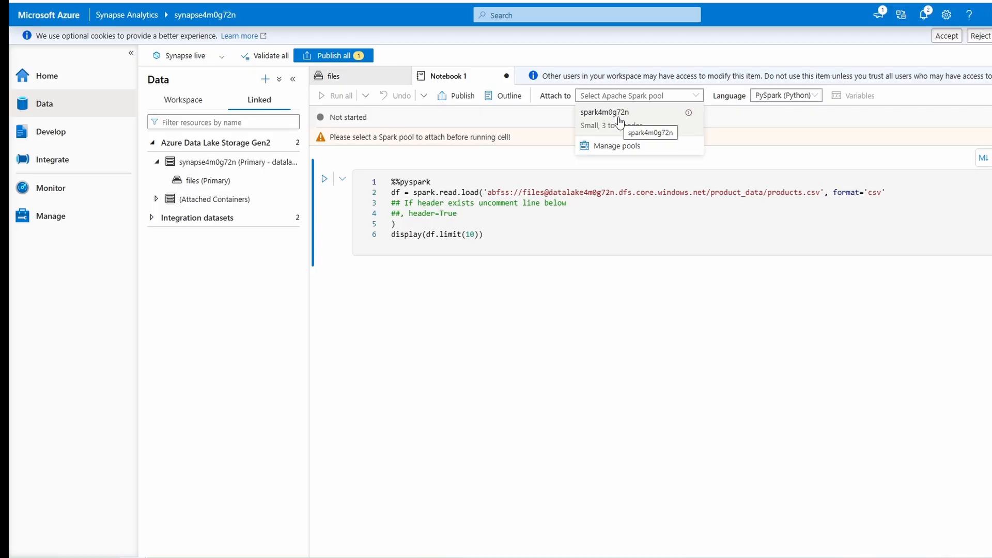
pyautogui.click(620, 121)
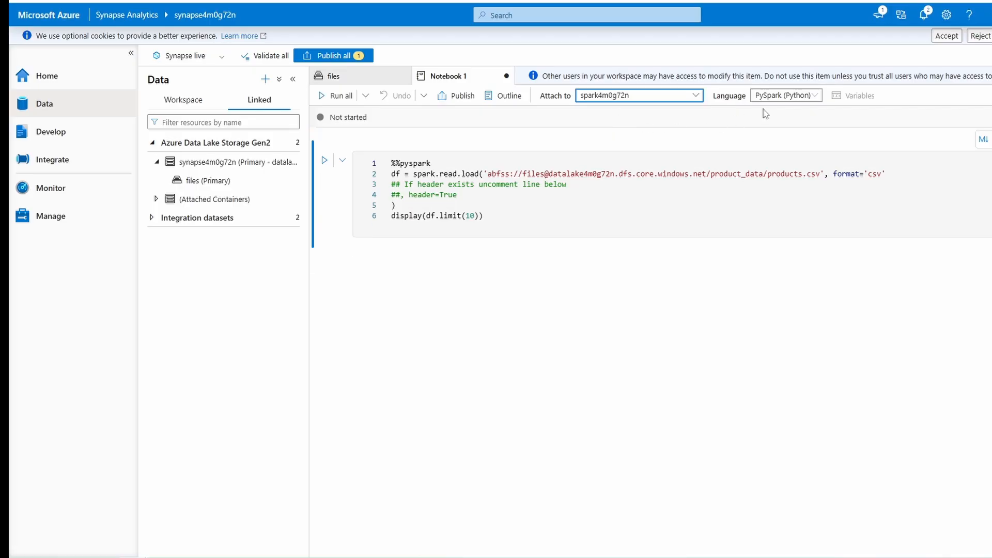
pyautogui.click(783, 96)
pyautogui.click(758, 109)
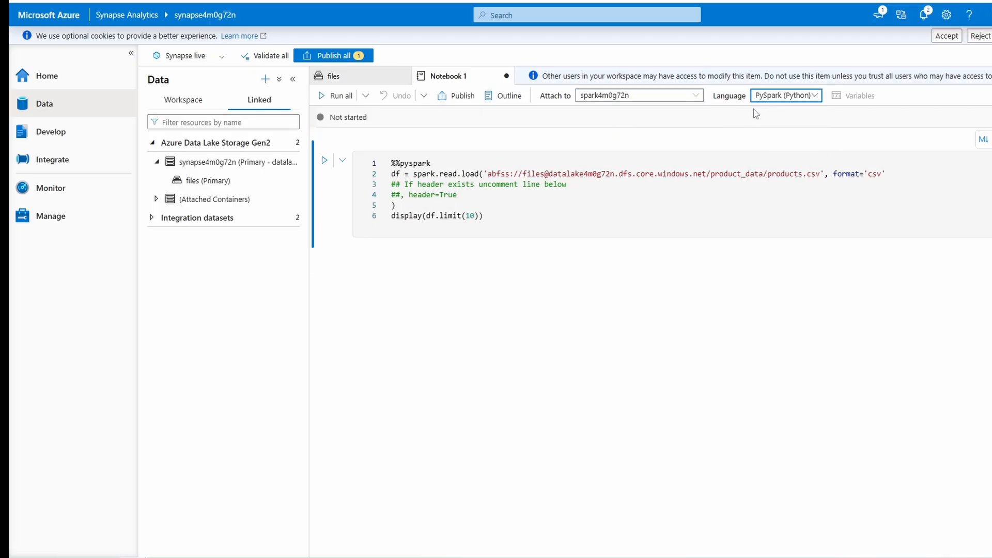
pyautogui.click(326, 161)
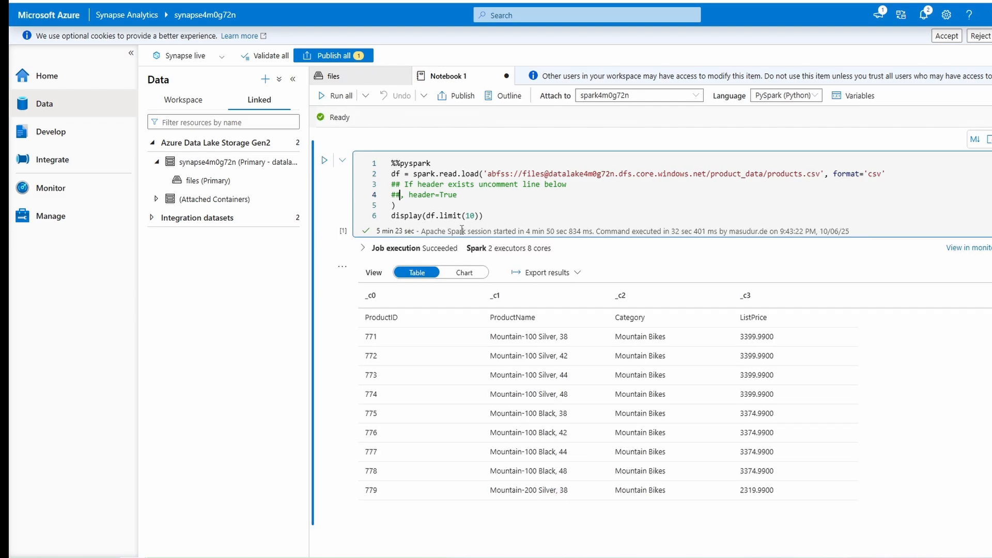
# - Uncomment the header=True option in the load cell and run the cell again
pyautogui.press('BackSpace')
pyautogui.press('BackSpace')
pyautogui.click(323, 162)
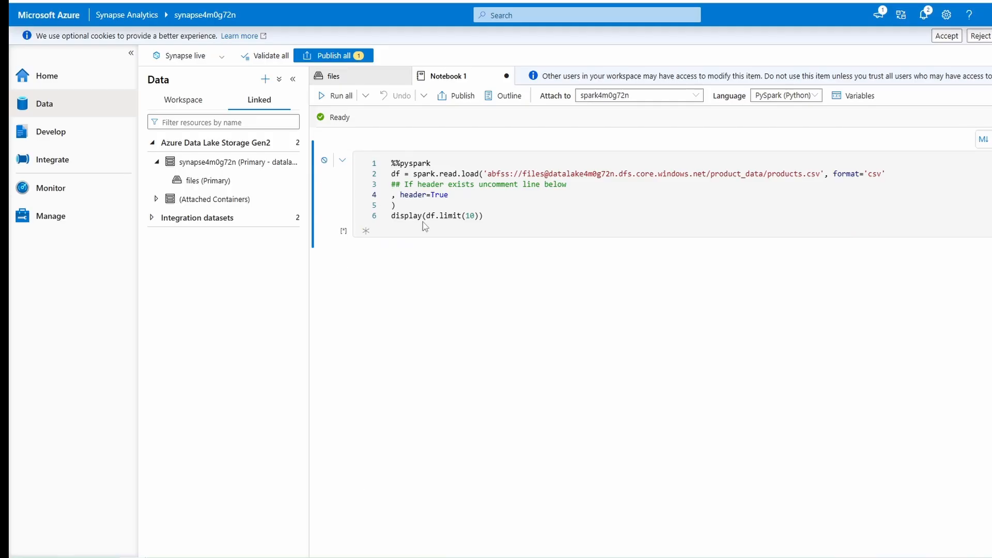
pyautogui.scroll(-2, 397, 308)
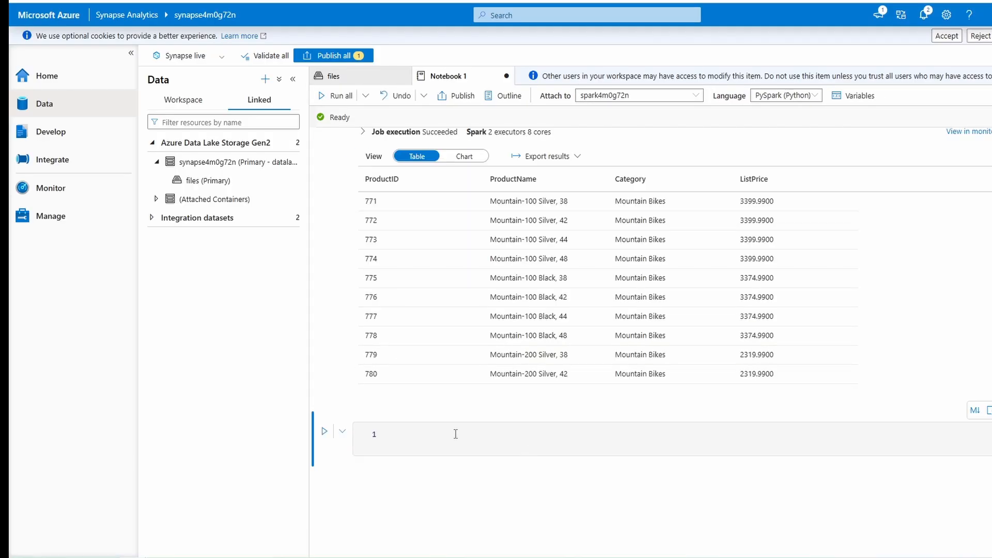
# - In the empty cell, enter df_counts = df.groupby(df.Category).count() and display(df_counts), run it, and show the results as a chart
pyautogui.click(434, 439)
pyautogui.write('df_counts = df.groupby(df.Category).count() display(df_counts)')
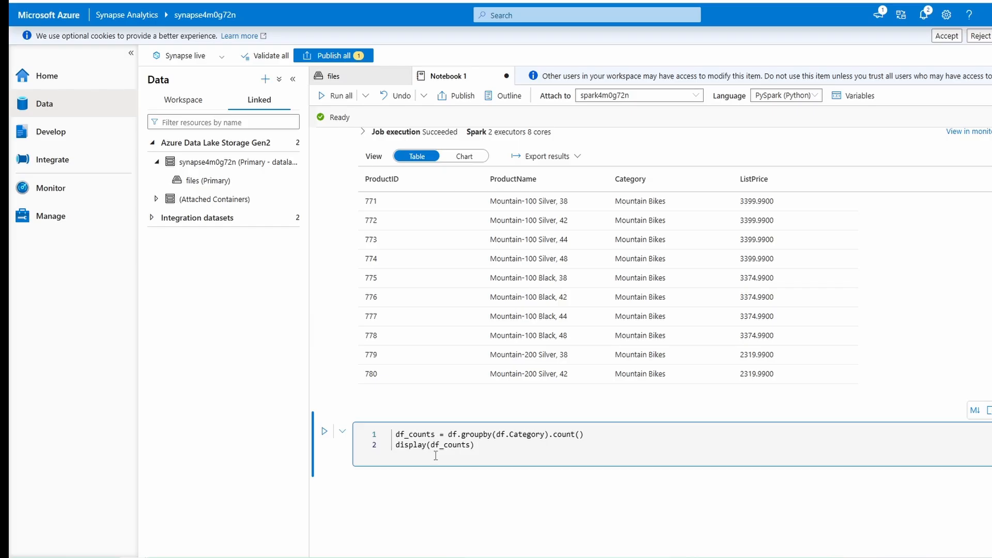
pyautogui.click(324, 432)
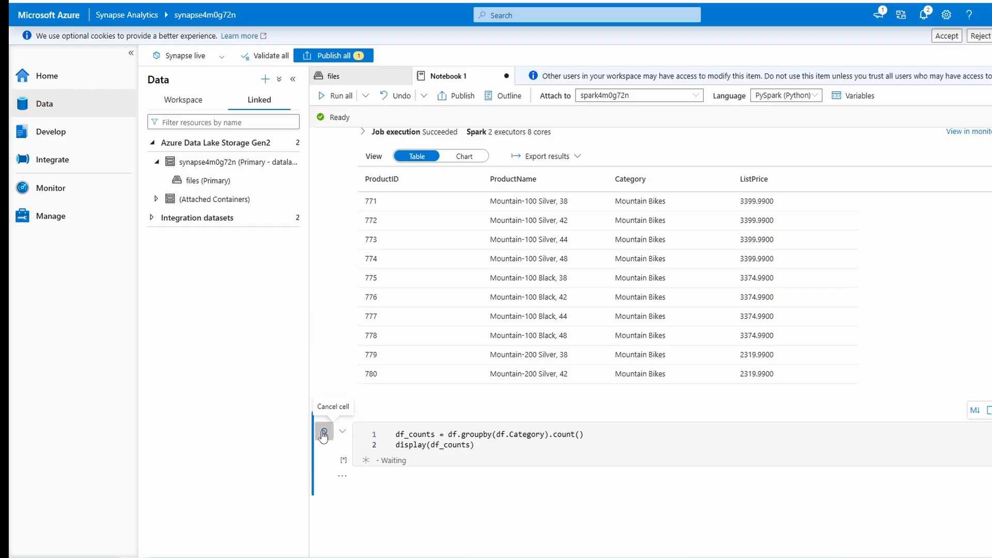
pyautogui.scroll(-3, 343, 499)
pyautogui.click(464, 328)
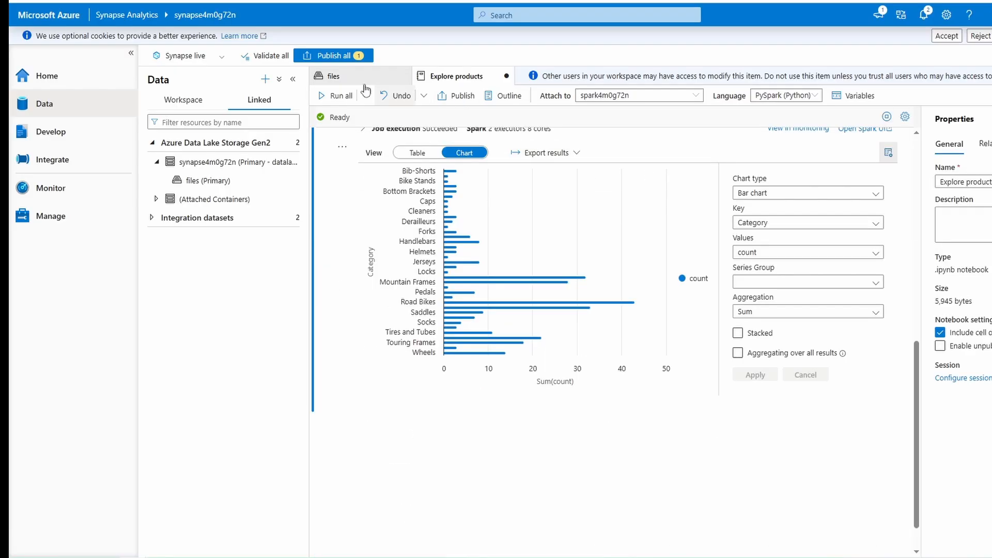
# - Publish the Explore products notebook, close it and stop its Spark session
pyautogui.click(332, 57)
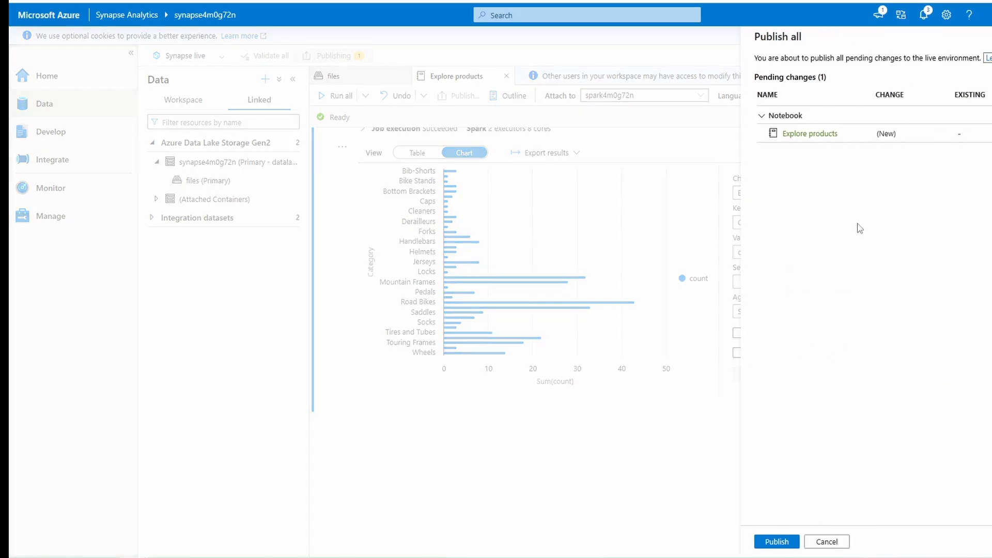
pyautogui.click(776, 540)
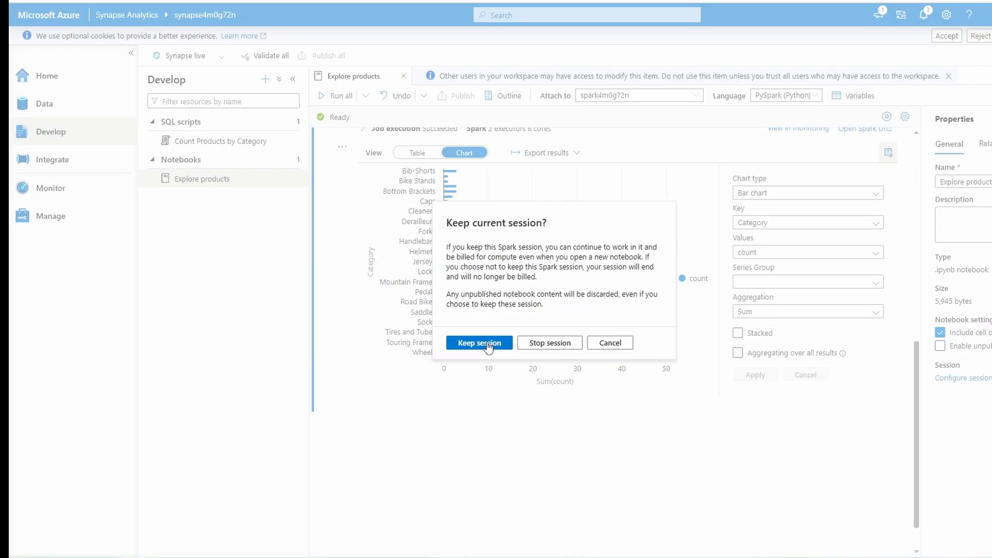
pyautogui.click(540, 344)
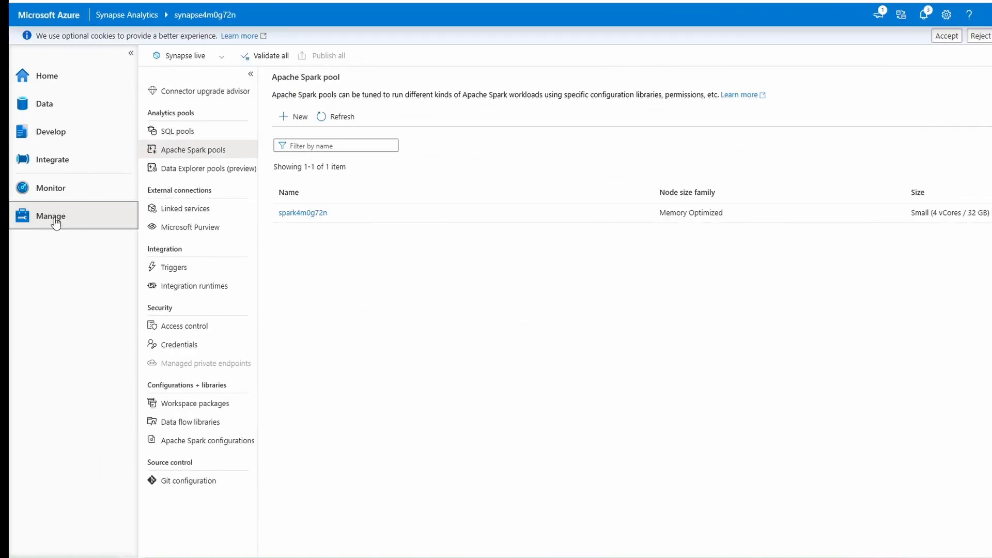
# - Resume the dedicated SQL pool sql4m0g72n from the workspace's SQL pool management
pyautogui.click(194, 139)
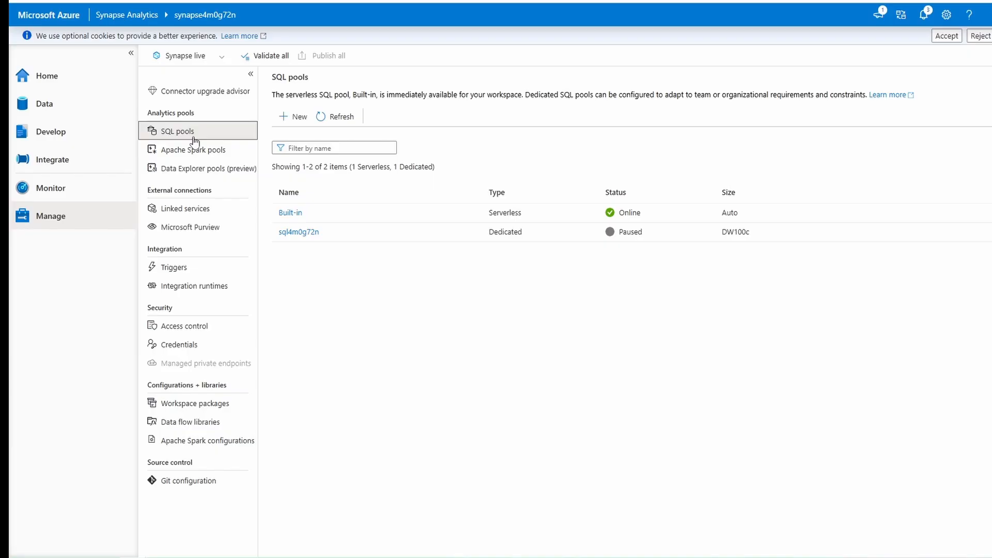
pyautogui.click(432, 231)
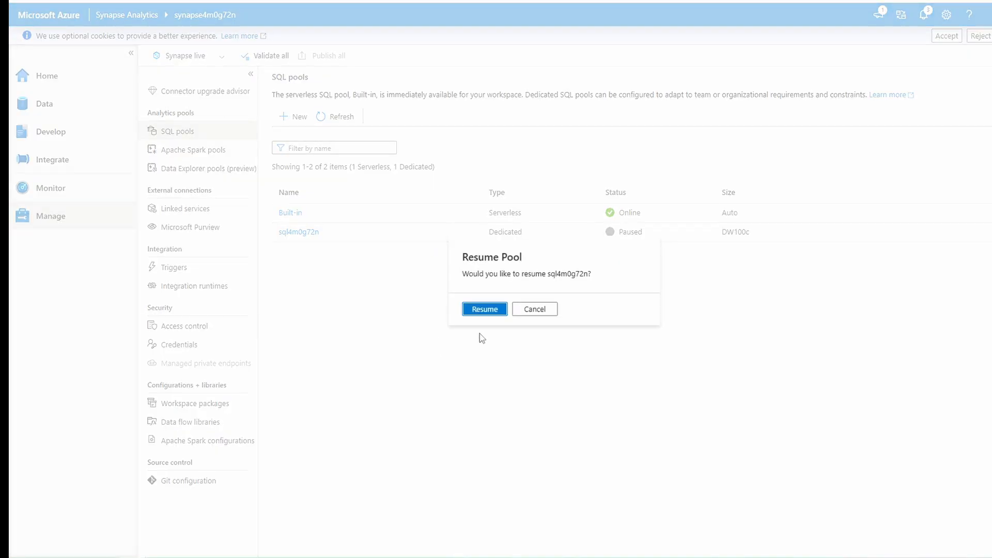
pyautogui.click(488, 312)
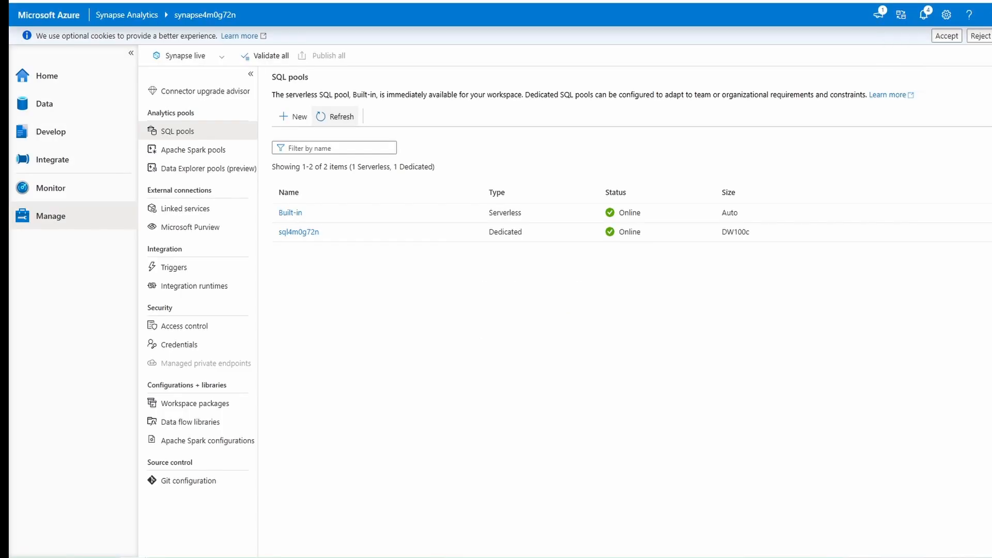
# - List the tables of the sql4m0g72n database and create a SQL script selecting the top 100 rows of dbo.FactInternetSales
pyautogui.click(48, 105)
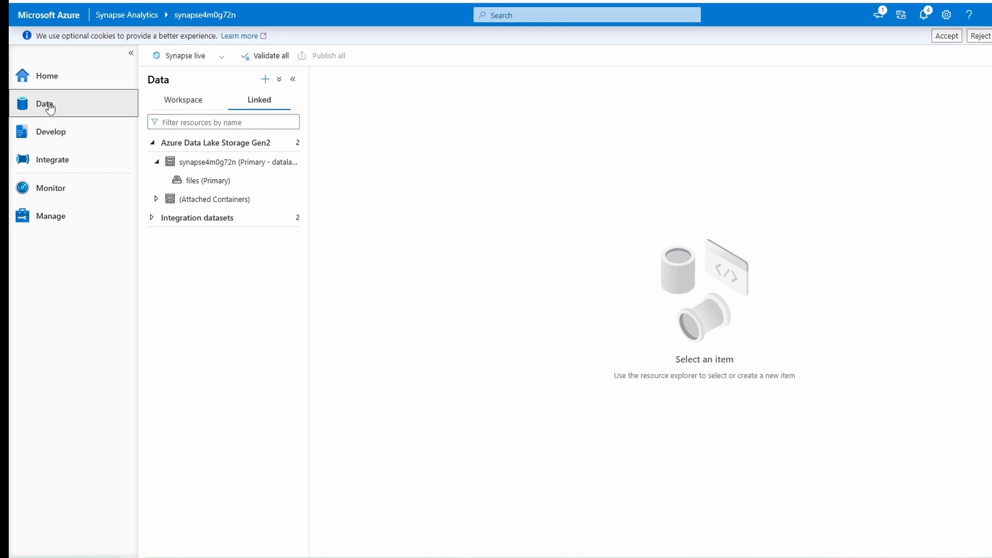
pyautogui.click(186, 104)
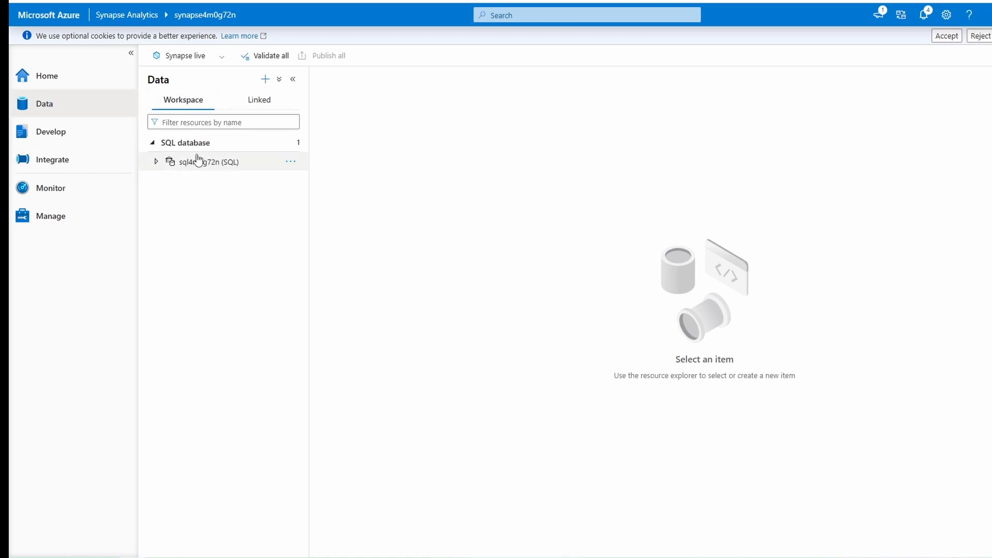
pyautogui.click(155, 162)
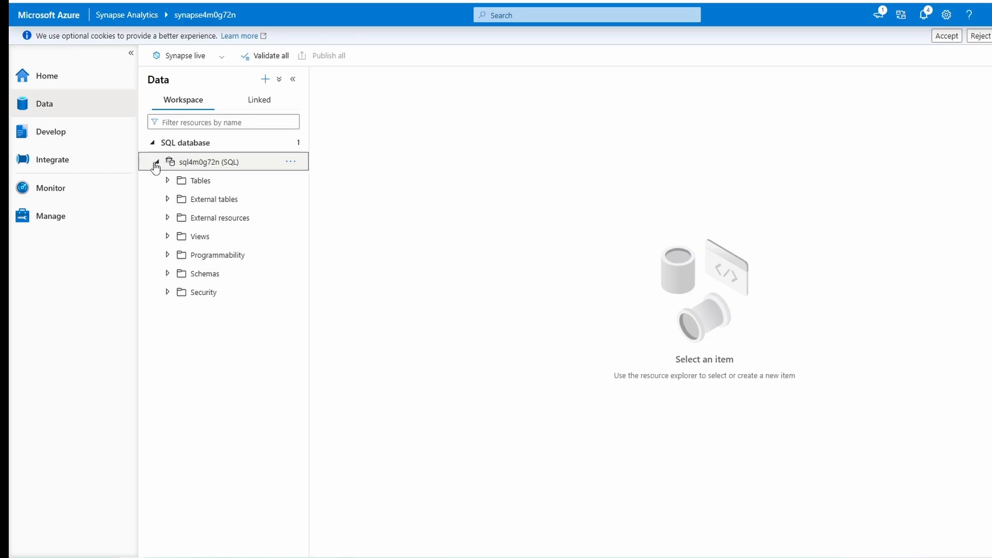
pyautogui.click(167, 180)
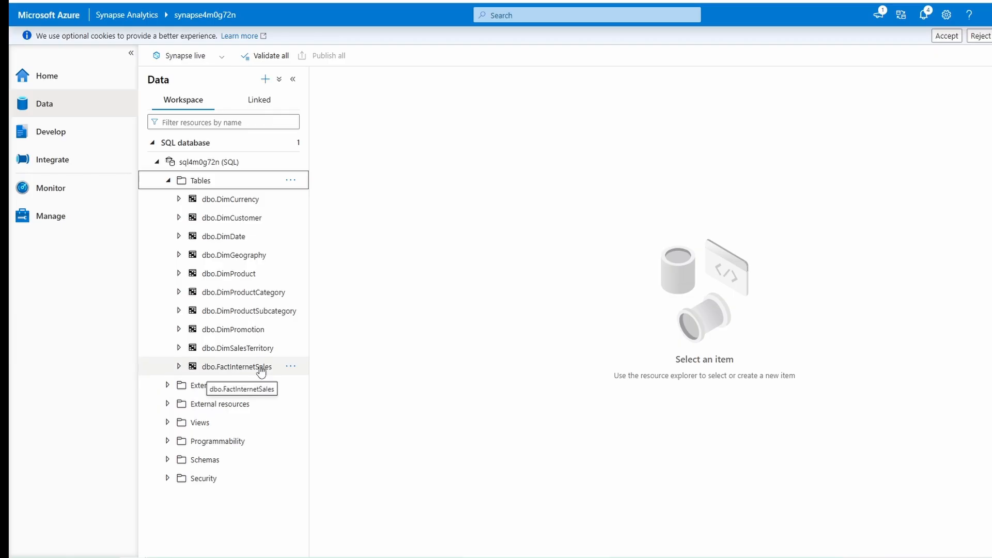
pyautogui.click(291, 367)
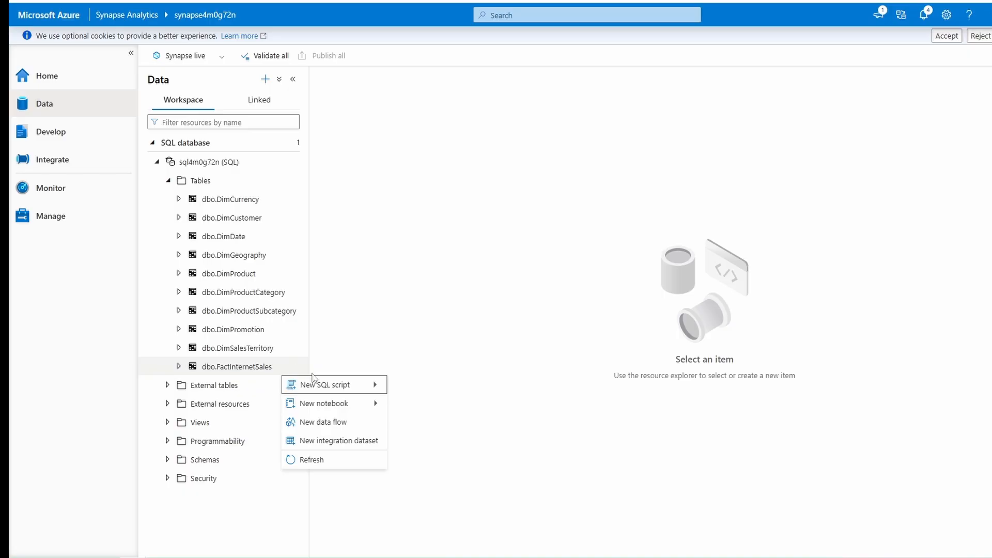
pyautogui.moveTo(322, 387)
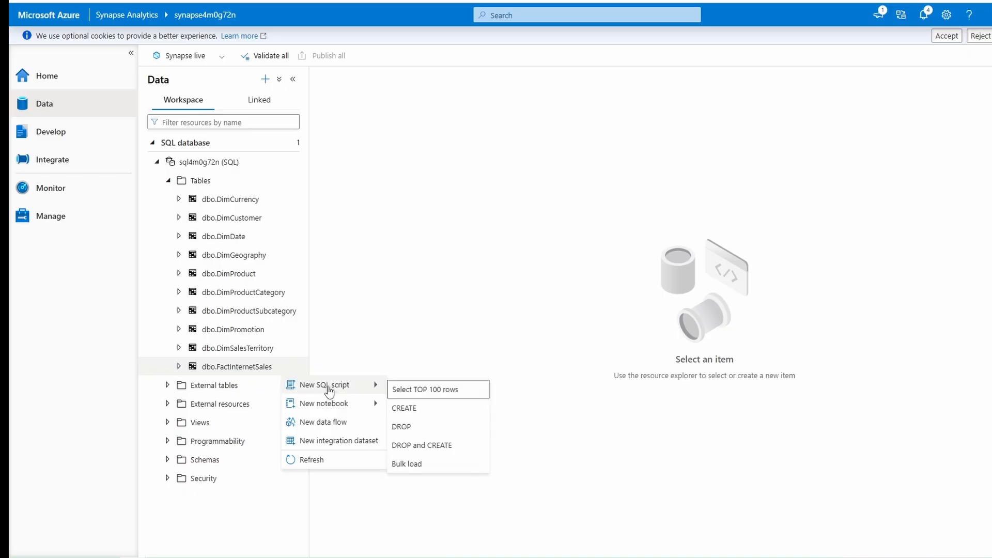
pyautogui.click(438, 394)
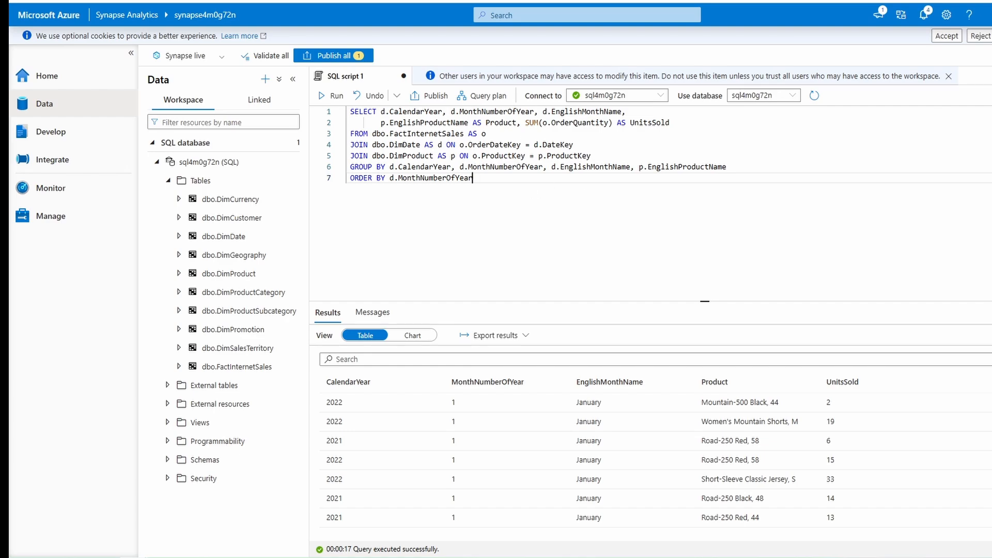
# - Rename the SQL script as Aggregate product sales, publish it and close it
pyautogui.click(991, 96)
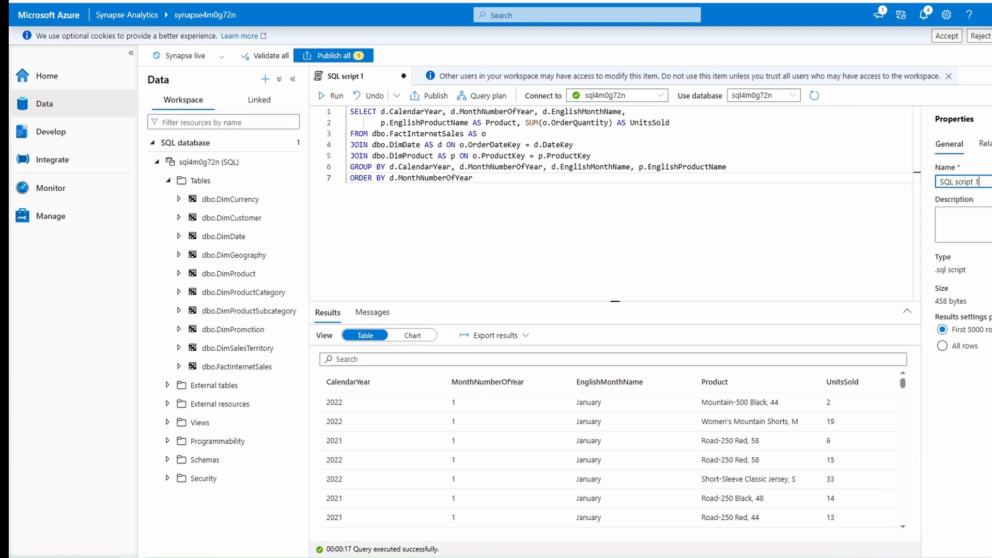
pyautogui.moveTo(980, 182); pyautogui.dragTo(937, 184)
pyautogui.write('A')
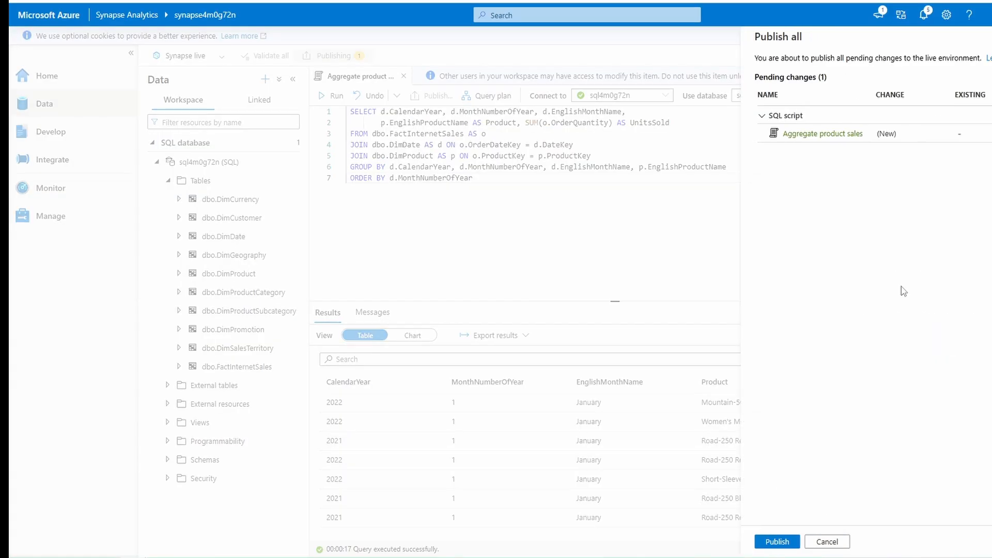
pyautogui.click(778, 541)
pyautogui.click(404, 76)
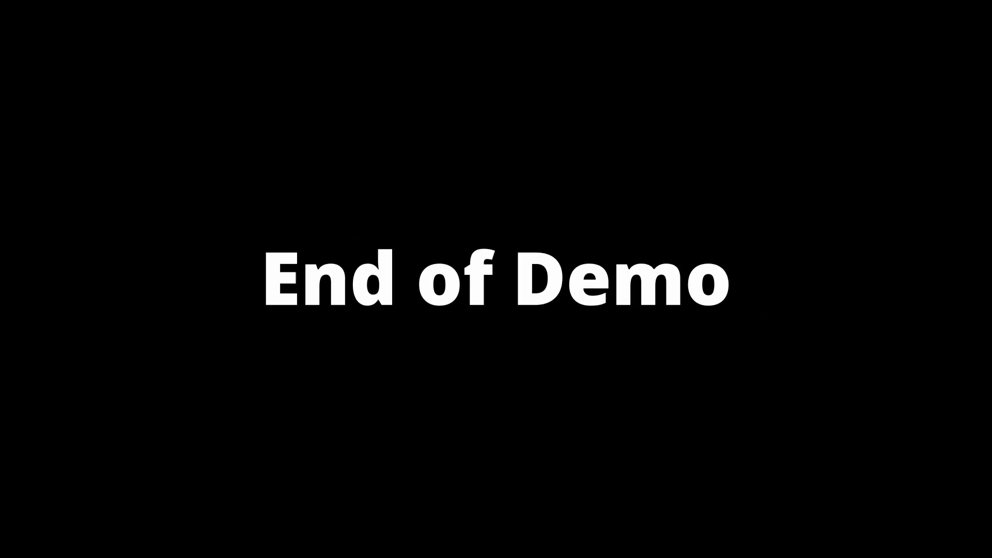